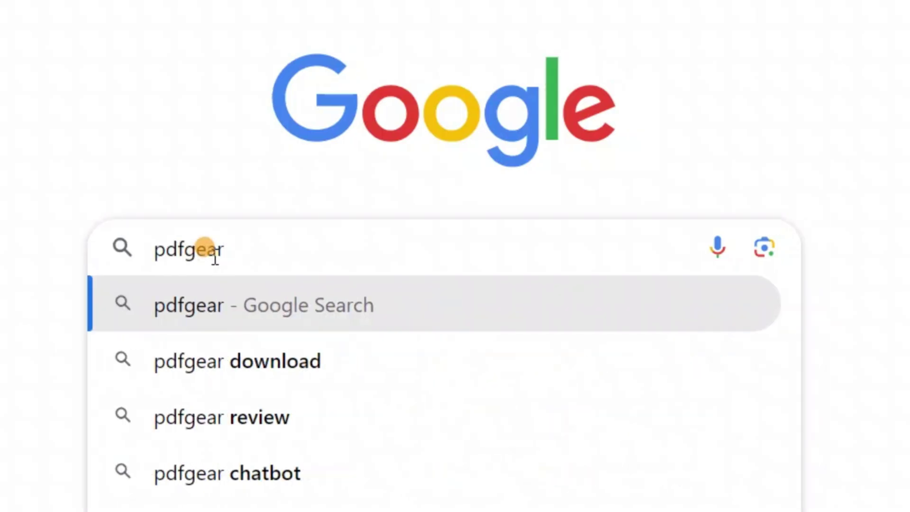
Step: Search Google for pdfgear and open the official PDFgear homepage result
left_click(229, 318)
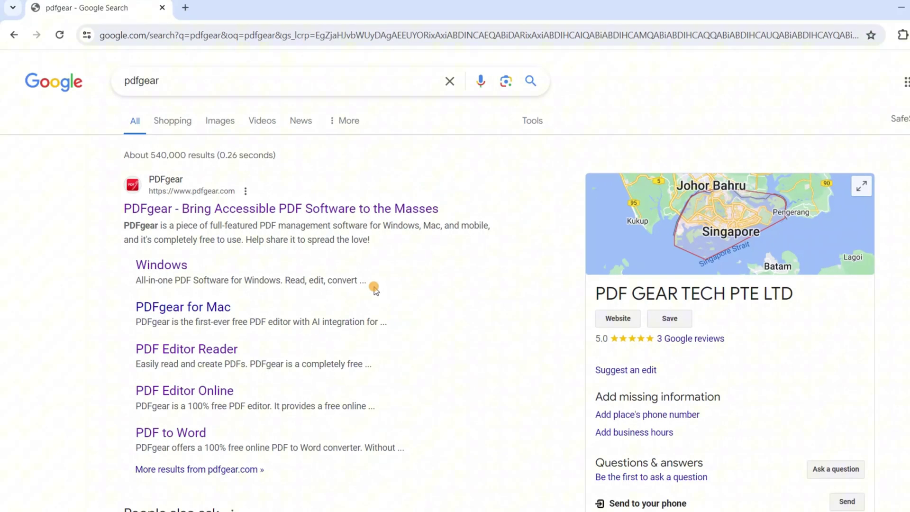
left_click(156, 213)
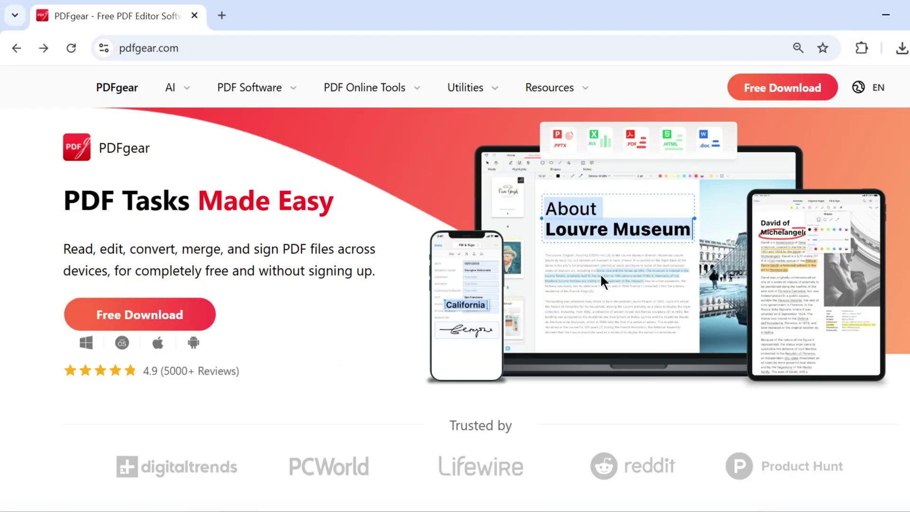
mouse_move(364, 87)
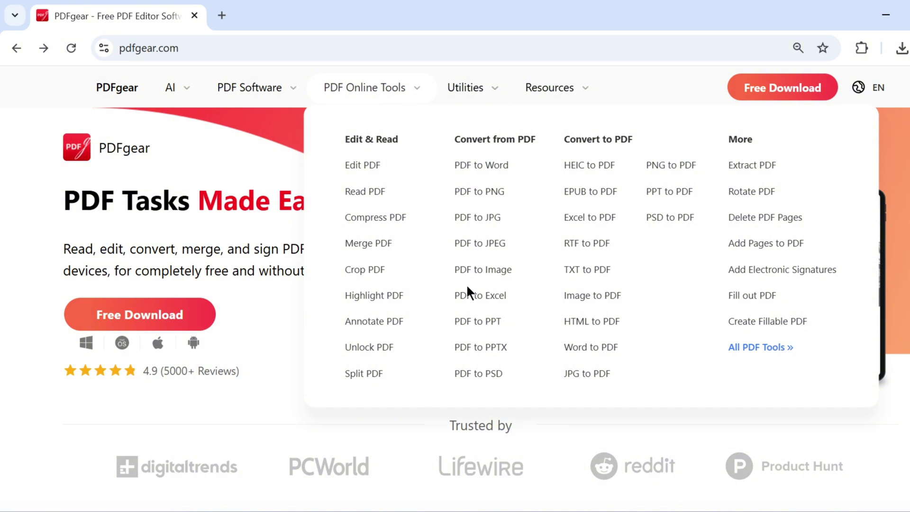
Step: Convert Data.pdf with the online PDF to Excel tool and download Data_Converted.xlsx
left_click(504, 301)
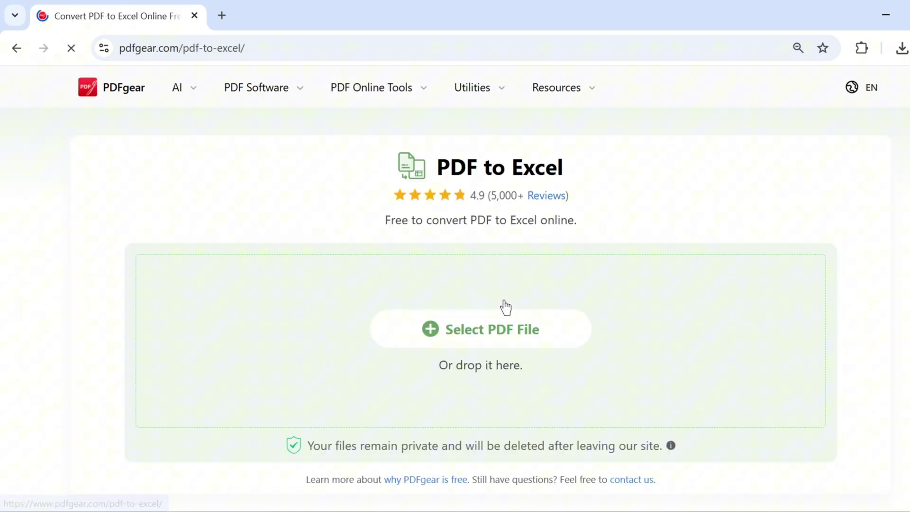
left_click(494, 341)
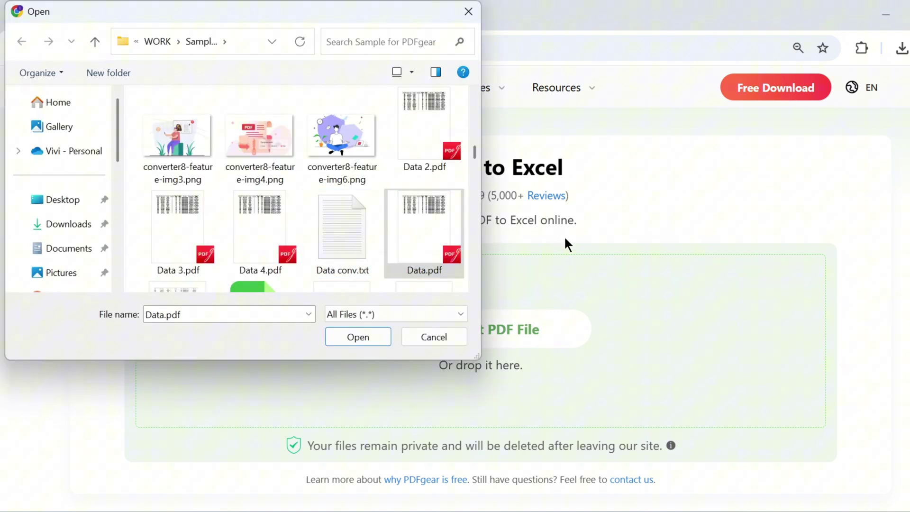
left_click(434, 228)
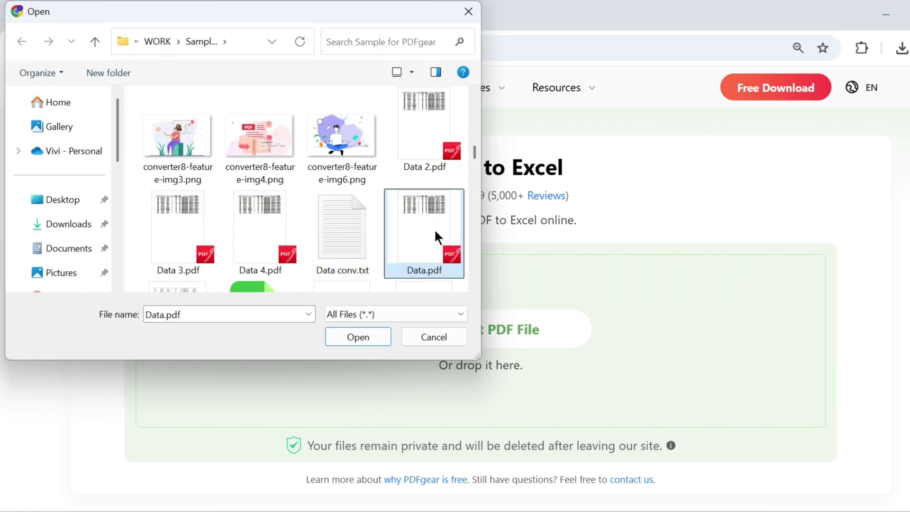
left_click(365, 339)
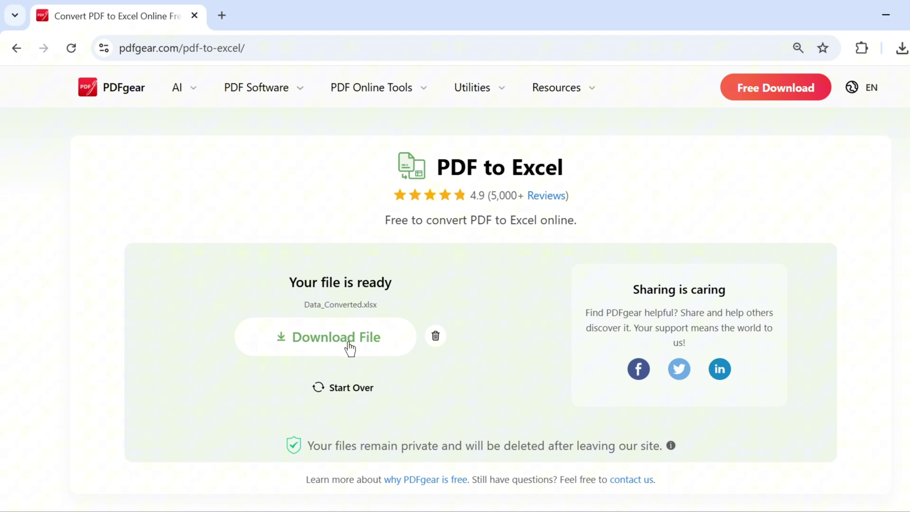
left_click(346, 348)
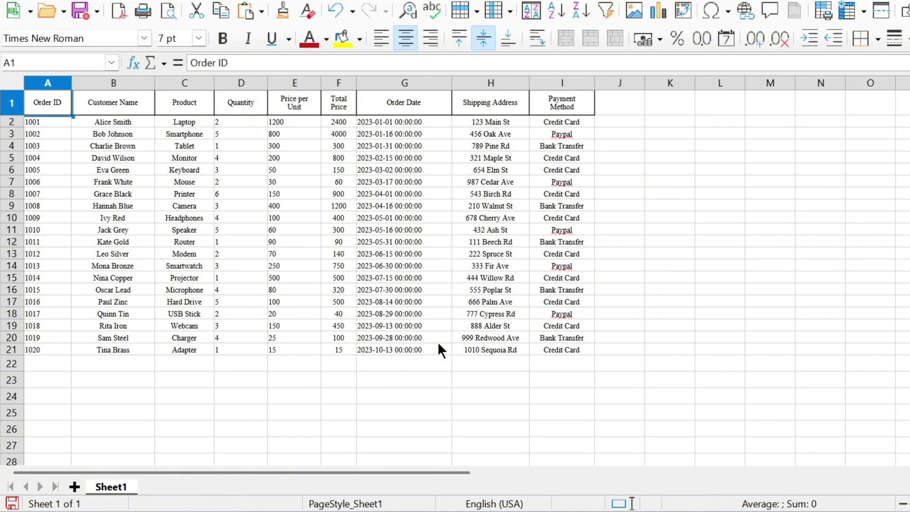
Step: Zoom into the converted order table in LibreOffice Calc to review its columns
scroll(438, 345, "up", 1, "ctrl")
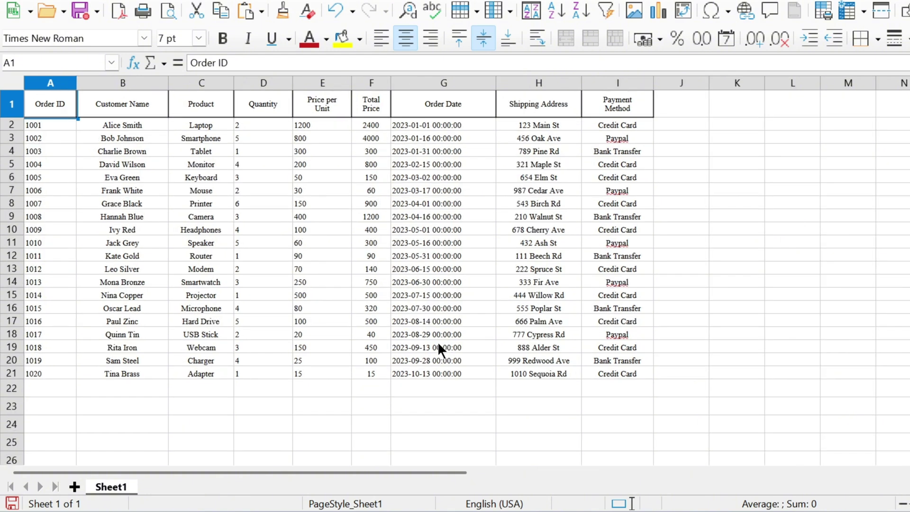
scroll(439, 344, "up", 1, "ctrl")
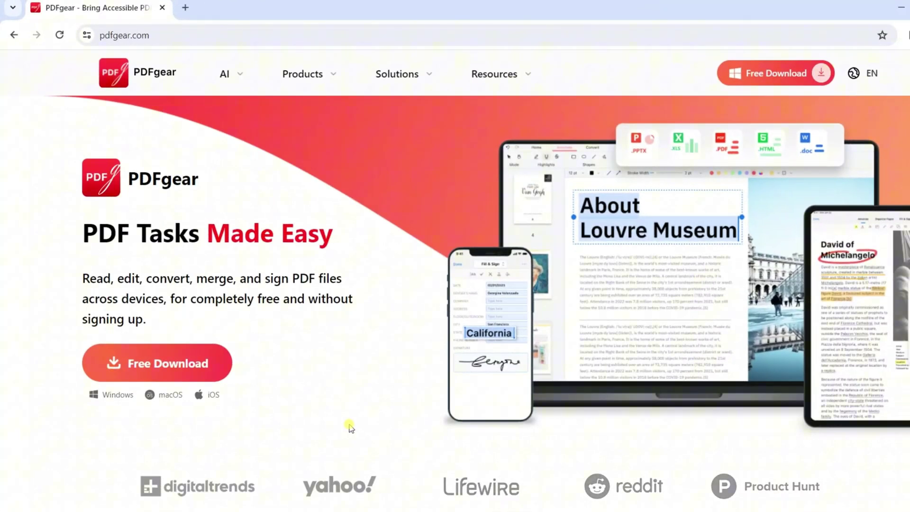
Step: Download the PDFgear installer and run it from the downloads panel through setup
left_click(189, 371)
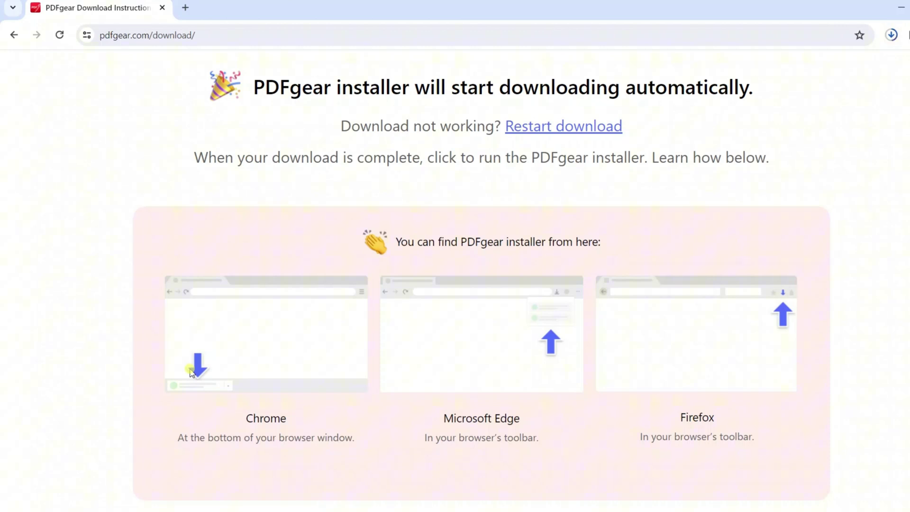
left_click(891, 35)
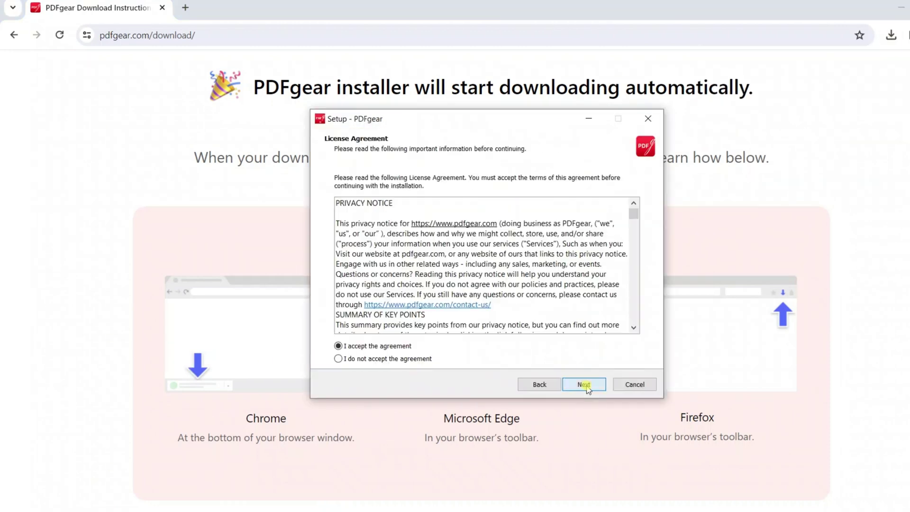
left_click(587, 384)
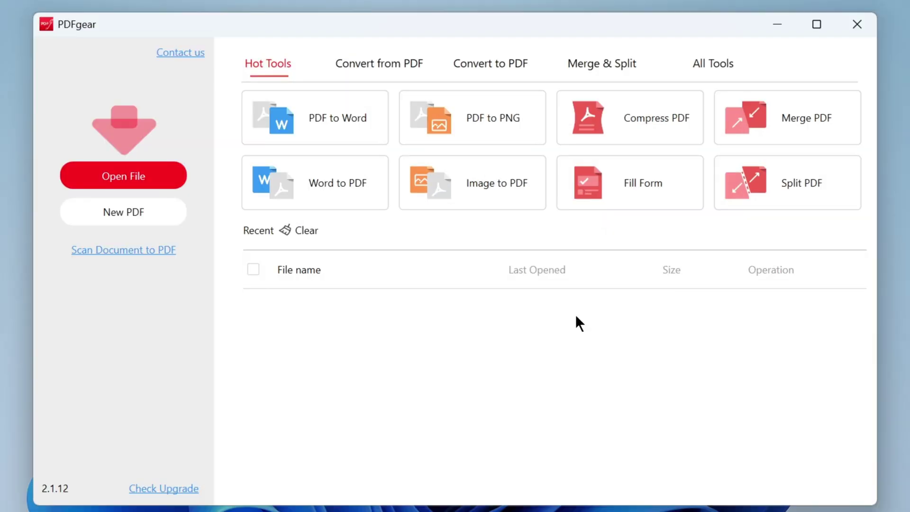
Step: Convert Age.pdf in the desktop PDF to Excel tool with Advanced Mode, producing Age conv.xls
left_click(380, 70)
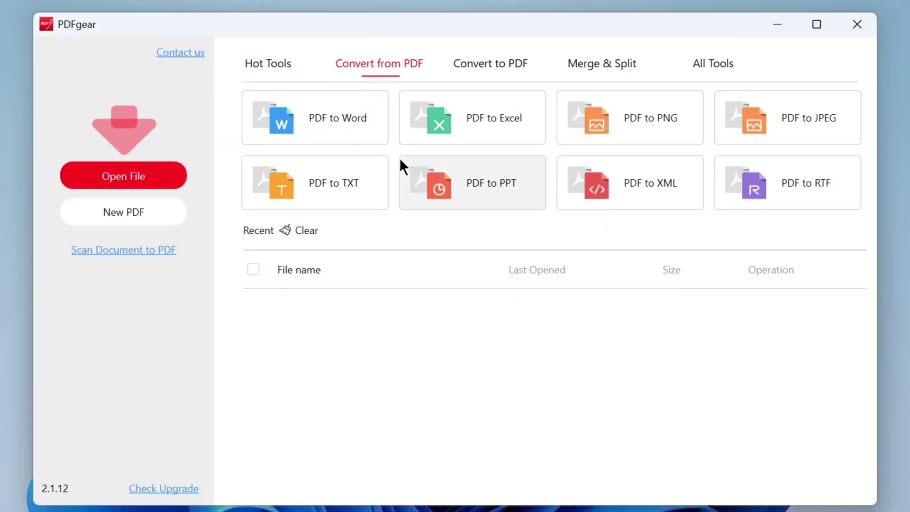
left_click(521, 139)
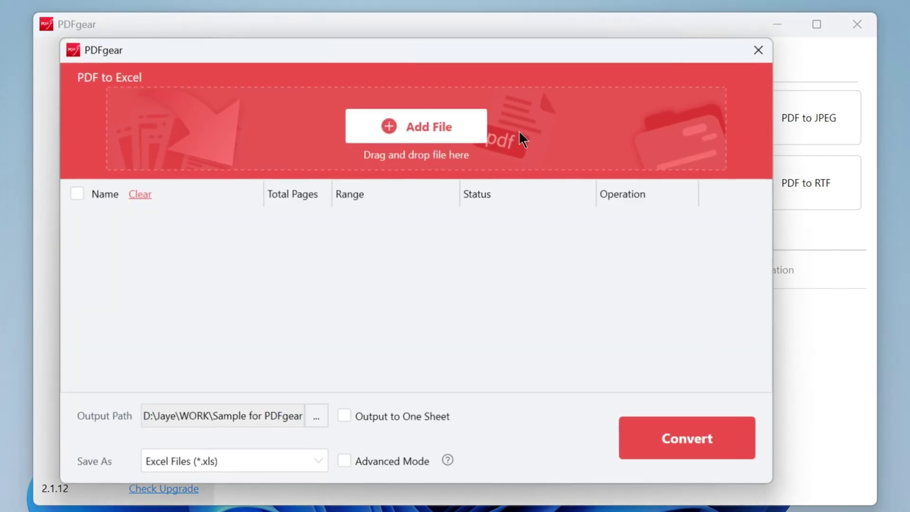
left_click(448, 134)
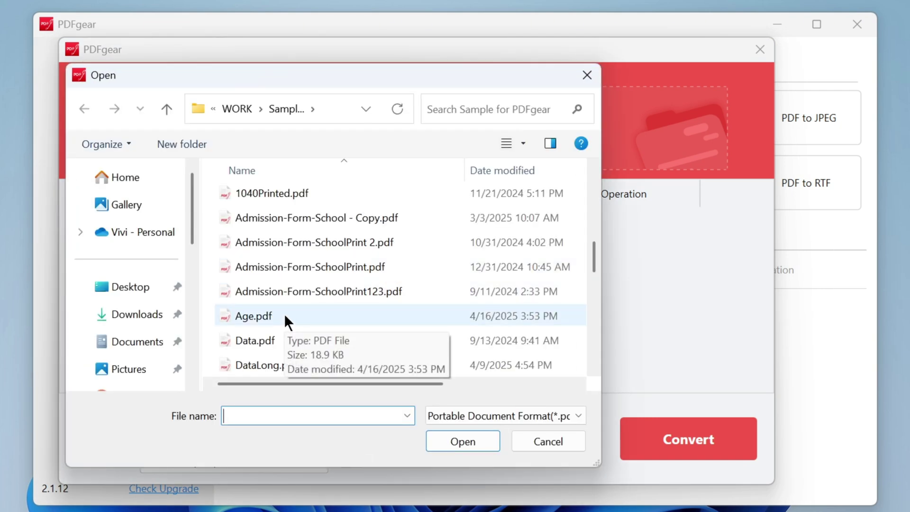
left_click(283, 314)
left_click(480, 442)
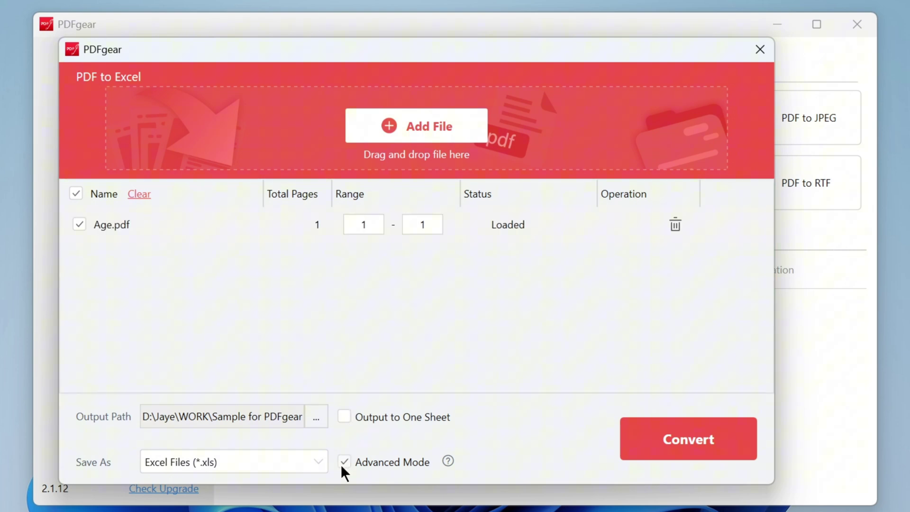
left_click(672, 431)
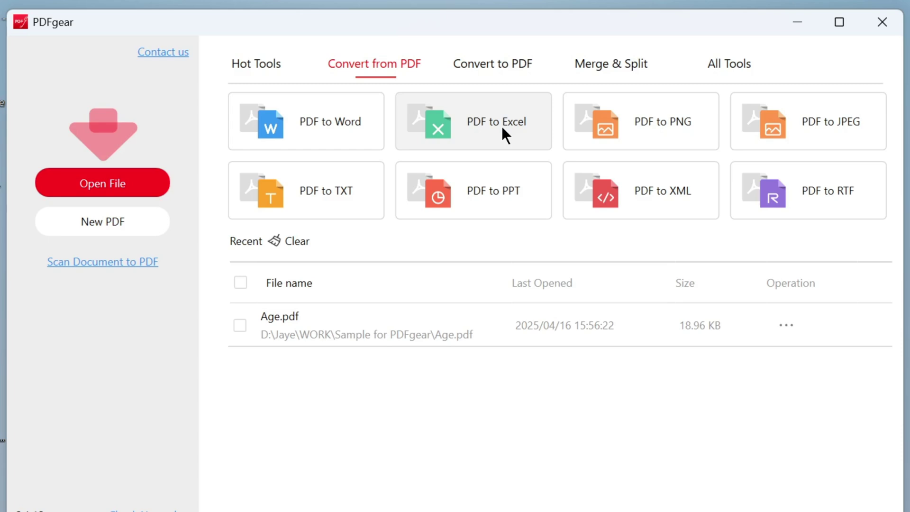
Step: Load five PDFs, including Names.pdf and NamesLong.pdf, into the PDF to Excel list
left_click(503, 128)
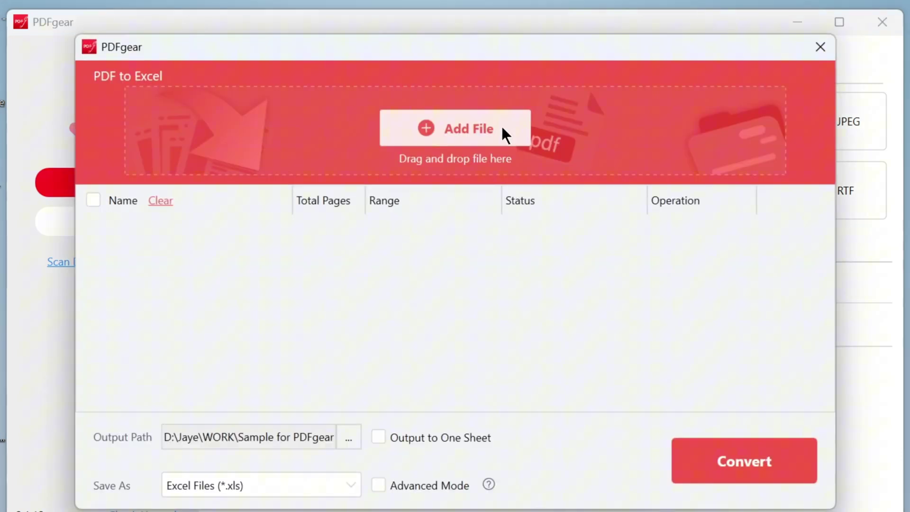
left_click(452, 129)
scroll(323, 298, "down", 1)
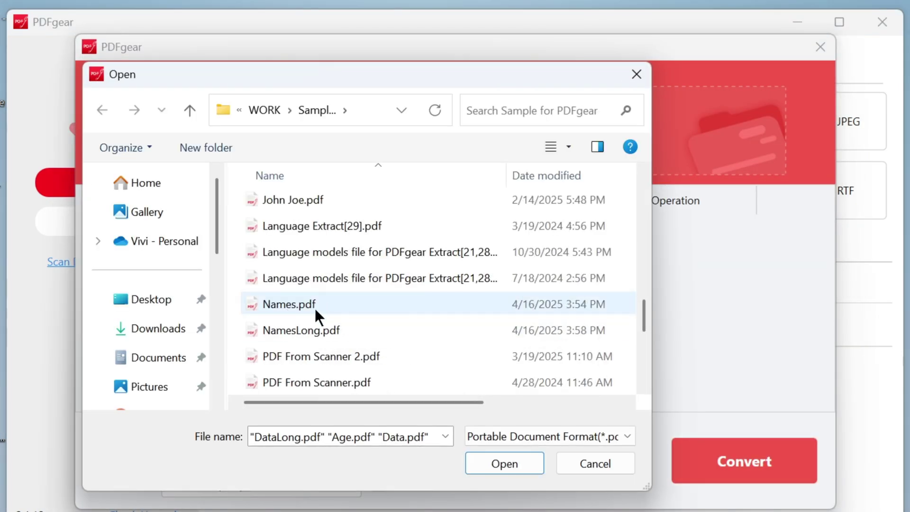
left_click(311, 306, "ctrl")
left_click(311, 329, "ctrl")
left_click(496, 461)
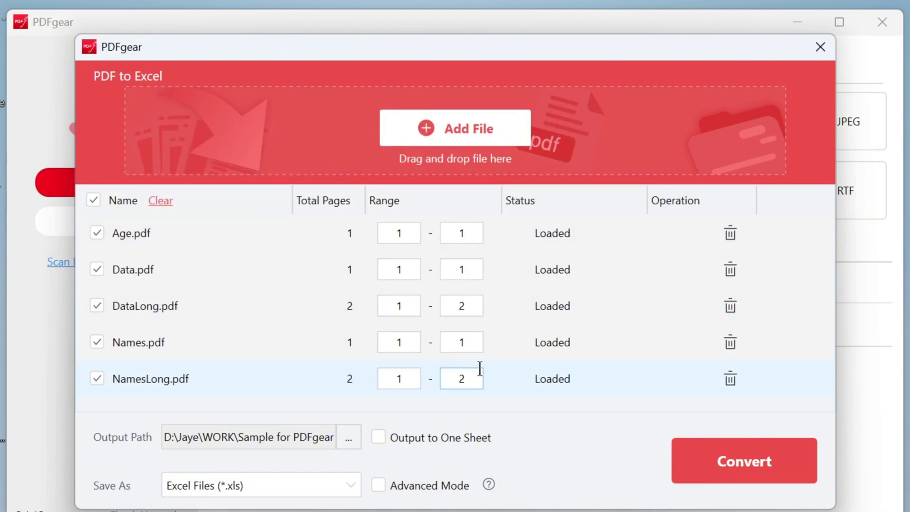
Step: Remove Data.pdf from the list and set DataLong.pdf's start page to 2
left_click(730, 270)
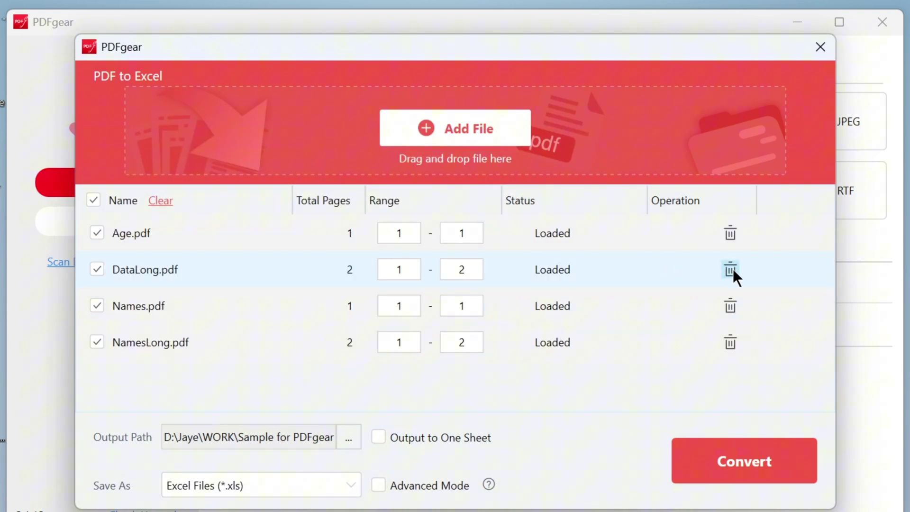
left_click(399, 269)
left_click_drag(412, 269, 395, 269)
type("2")
Step: Enable Advanced Mode and Output to One Sheet, convert the four PDFs, and preview Age's result
left_click(378, 485)
left_click(382, 437)
left_click(749, 463)
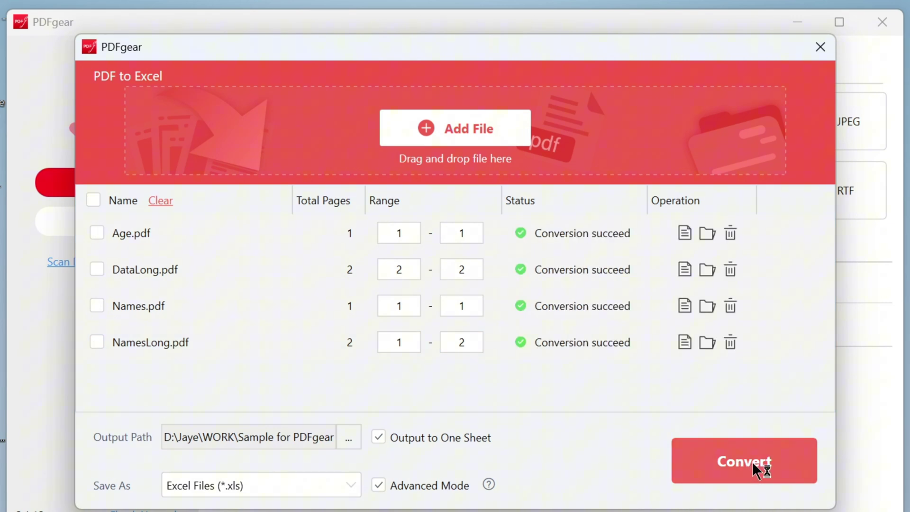
left_click(685, 233)
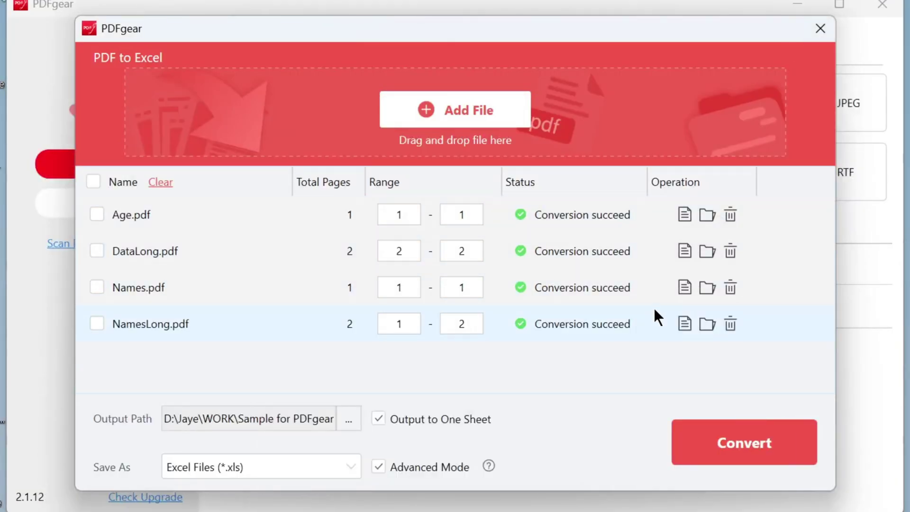
Step: Open NamesLong's converted spreadsheet and scroll through its longer employee table
left_click(684, 325)
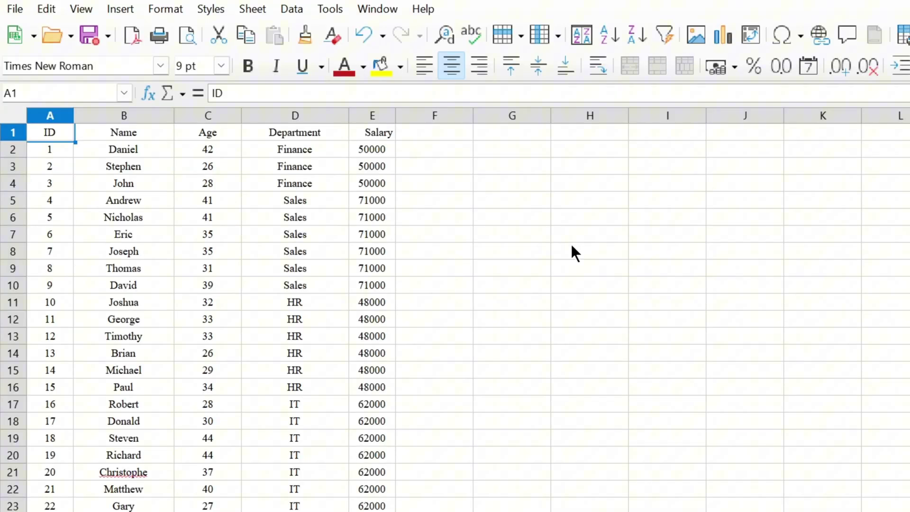
scroll(342, 270, "down", 1)
scroll(339, 282, "down", 8)
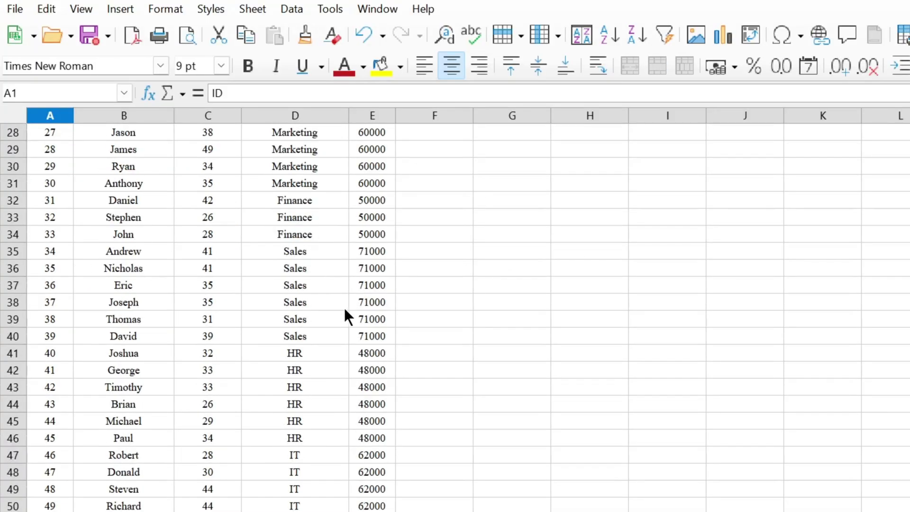
scroll(347, 313, "down", 6)
scroll(349, 315, "up", 6)
scroll(356, 315, "up", 9)
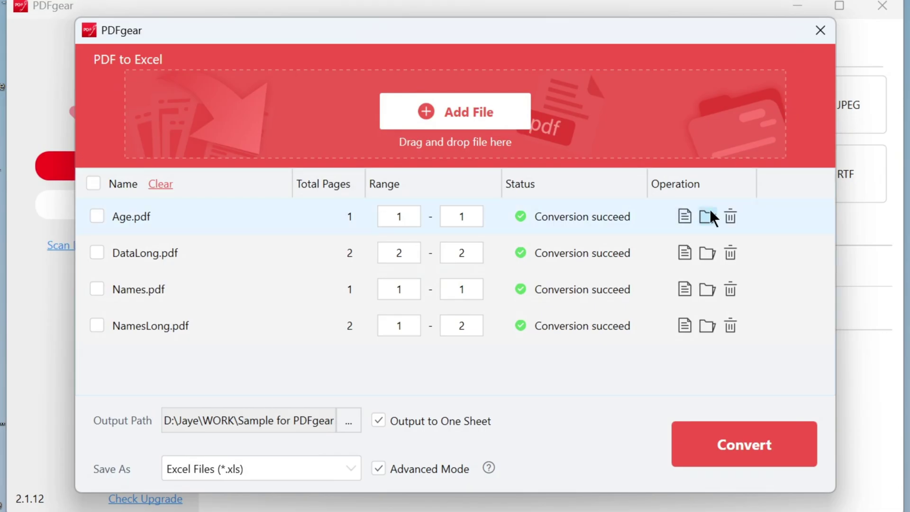
Step: Convert the open Age.pdf via Tools > Convert > PDF to Excel, then reopen the converter
left_click(829, 31)
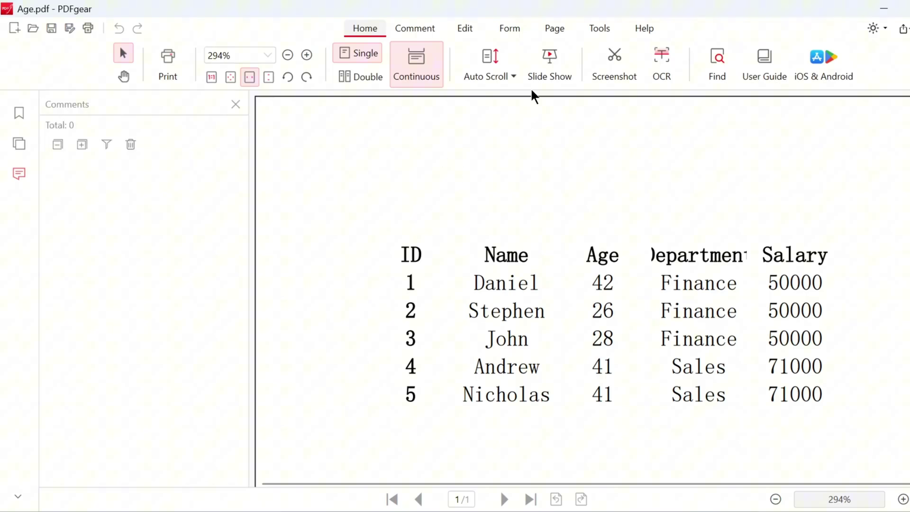
left_click(600, 28)
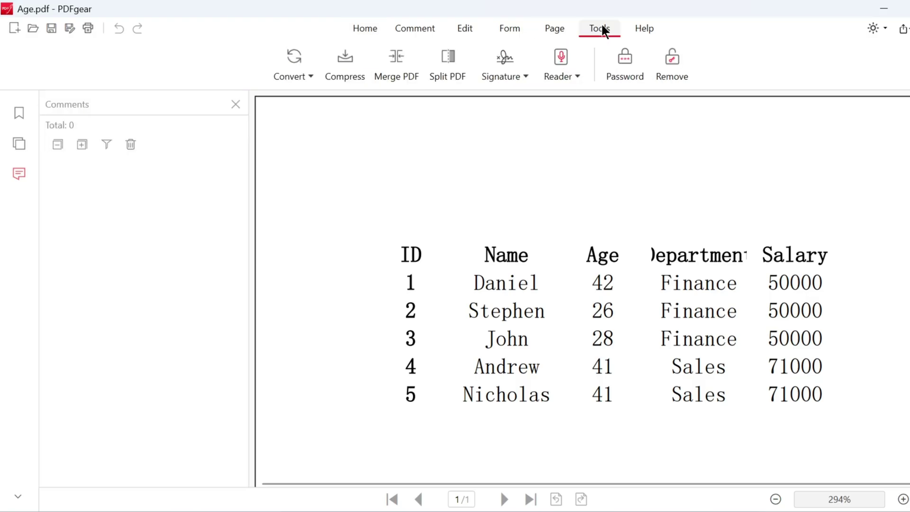
left_click(311, 74)
left_click(317, 122)
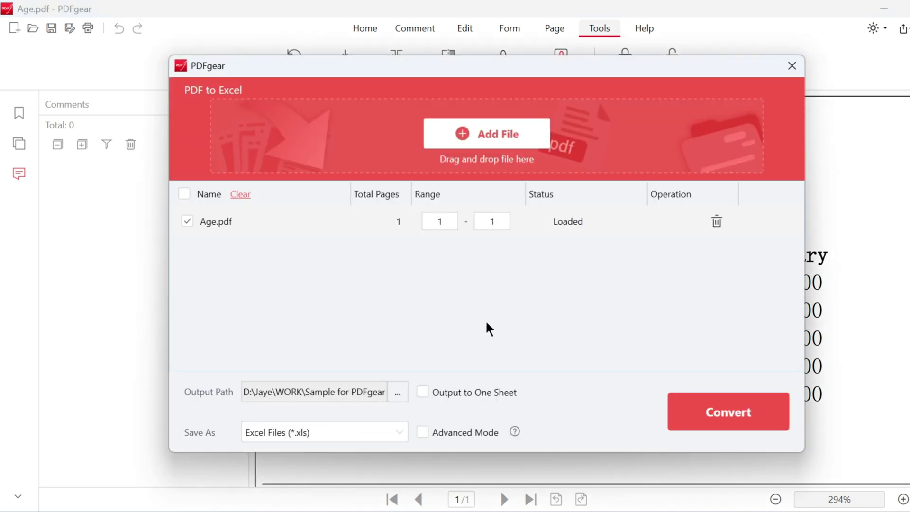
left_click(730, 409)
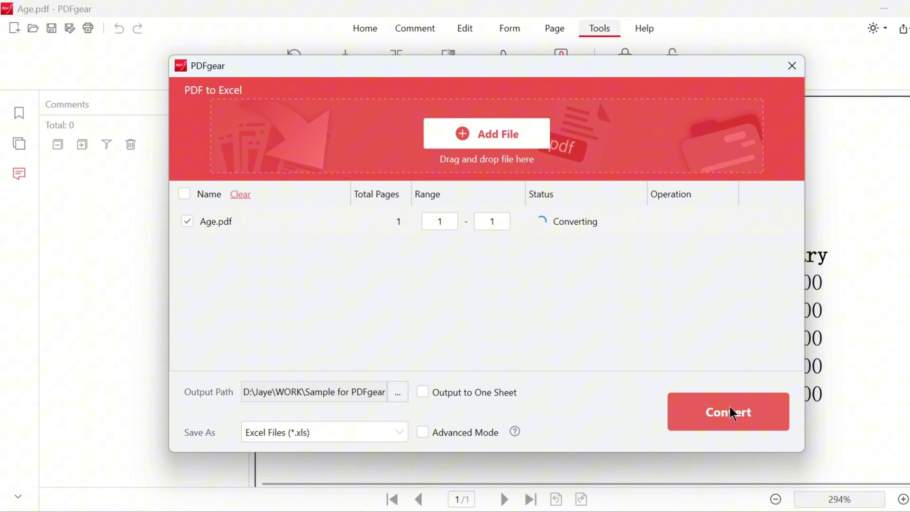
left_click(791, 67)
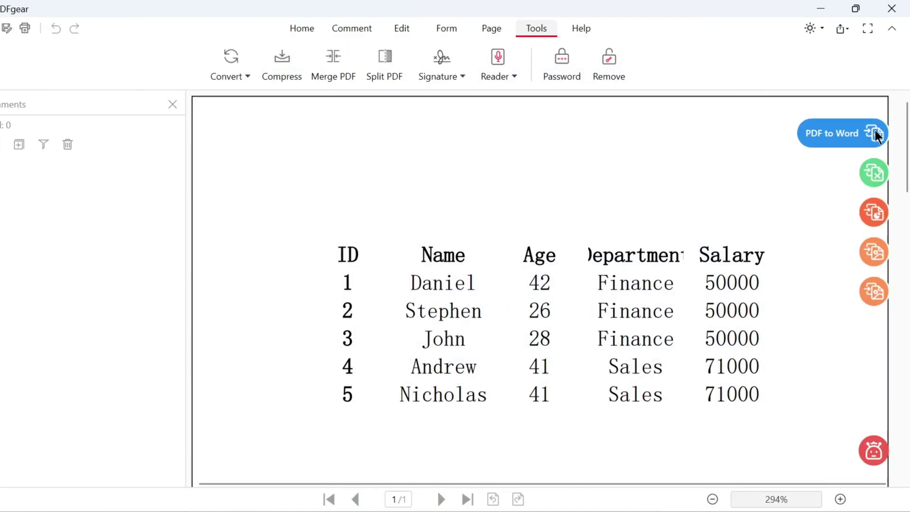
left_click(878, 174)
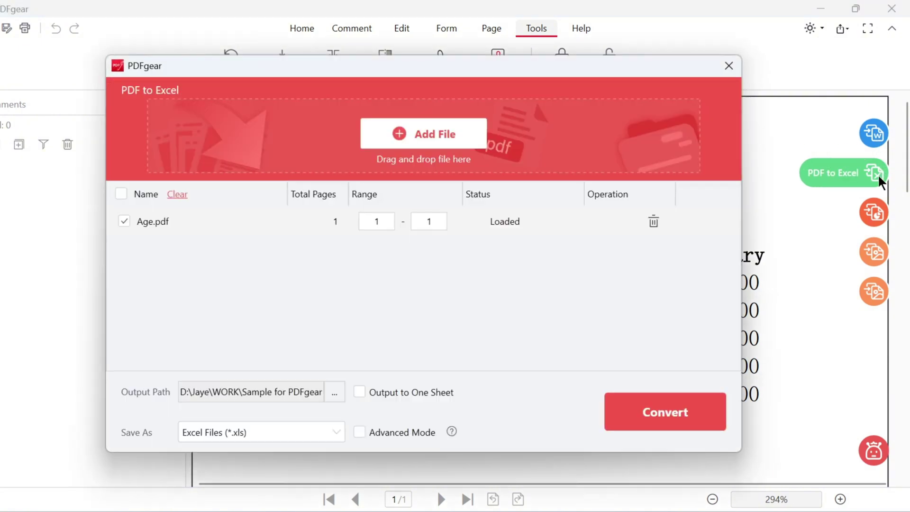
Step: Ask Copilot 'Convert this PDF to Excel', accept its offer, and close the converter it opens
left_click(727, 66)
left_click(873, 456)
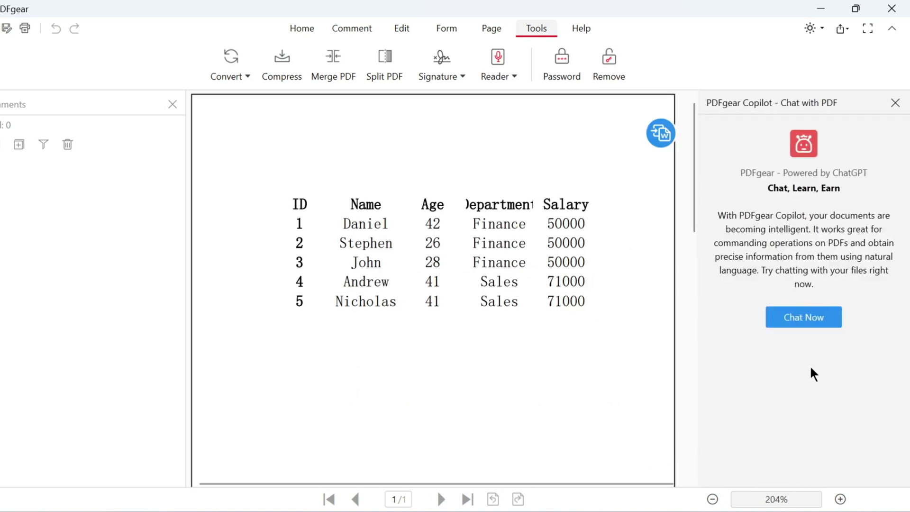
left_click(799, 315)
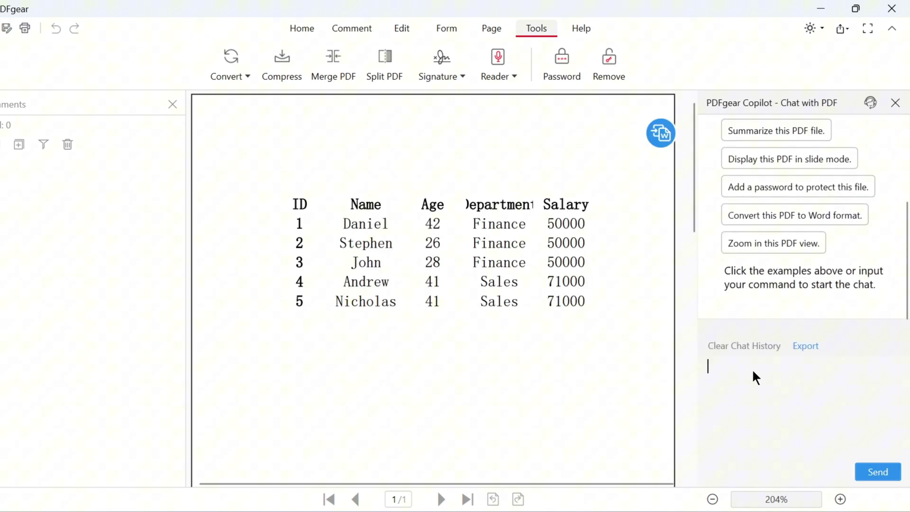
type("Convert thi")
type("s PDF to Excel")
key("Return")
left_click(886, 470)
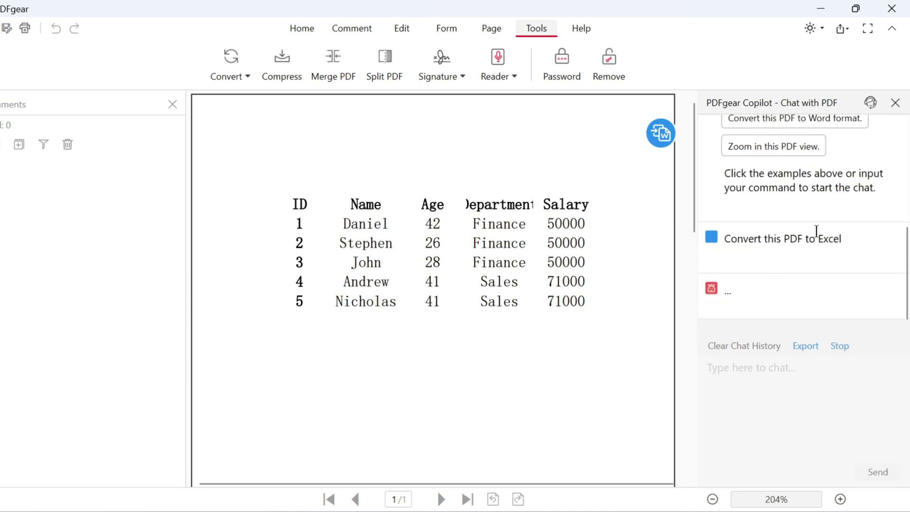
left_click(874, 295)
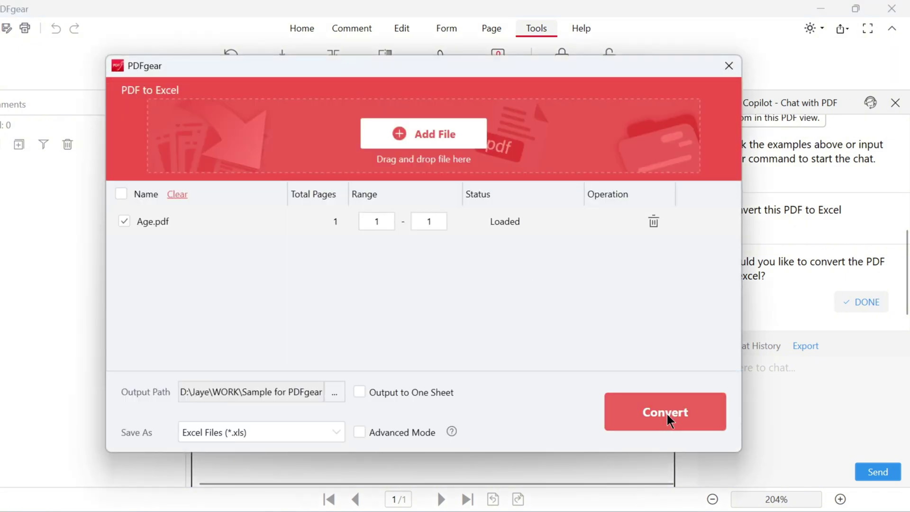
left_click(728, 67)
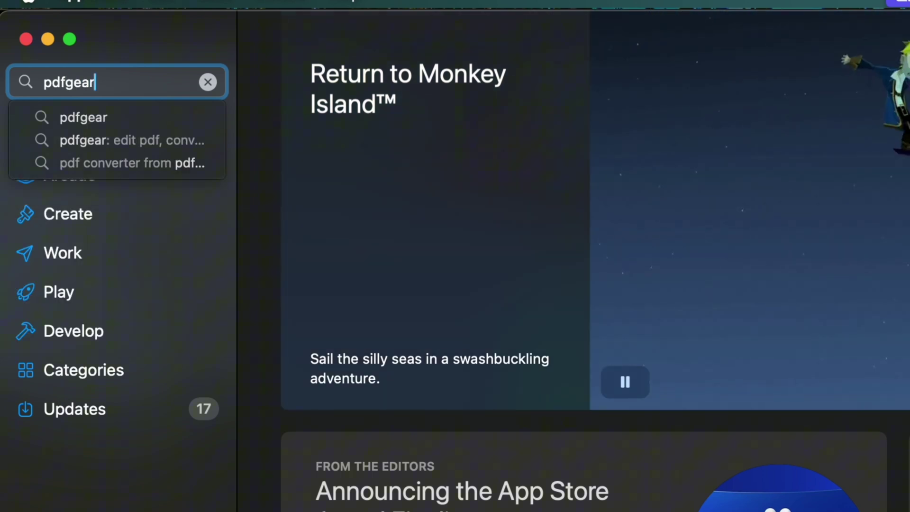
Step: Search the App Store for pdfgear and open the installed PDFgear: Edit PDF, Convert PDF
key("Return")
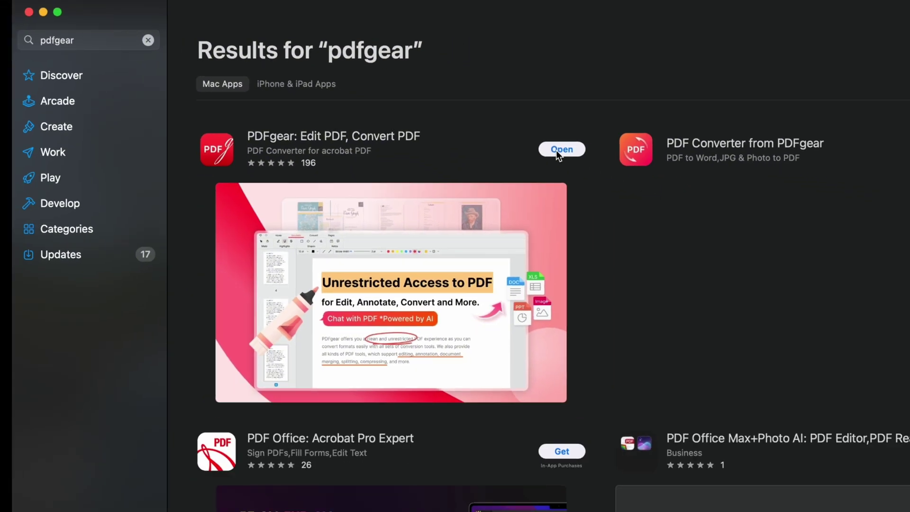
left_click(638, 186)
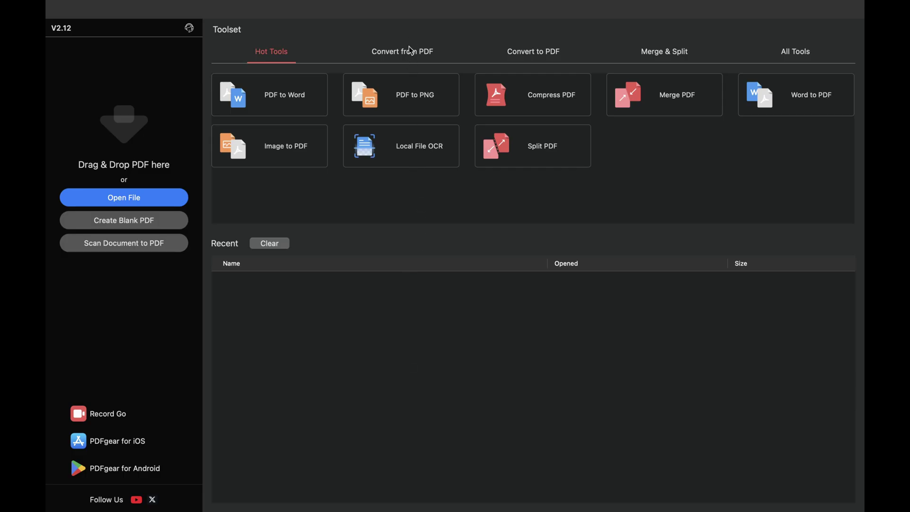
Step: Load Age.pdf, ID and Salary.pdf and Names.pdf into the PDF to Excel converter
left_click(411, 52)
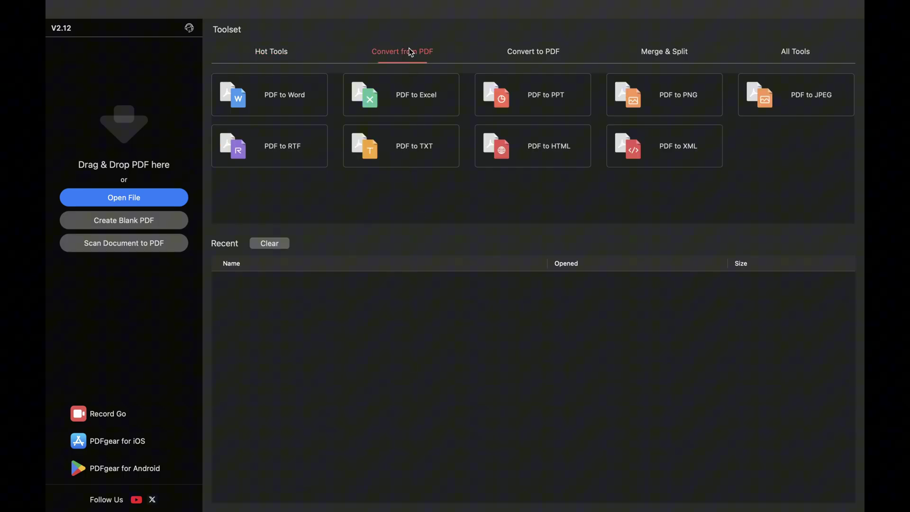
left_click(393, 109)
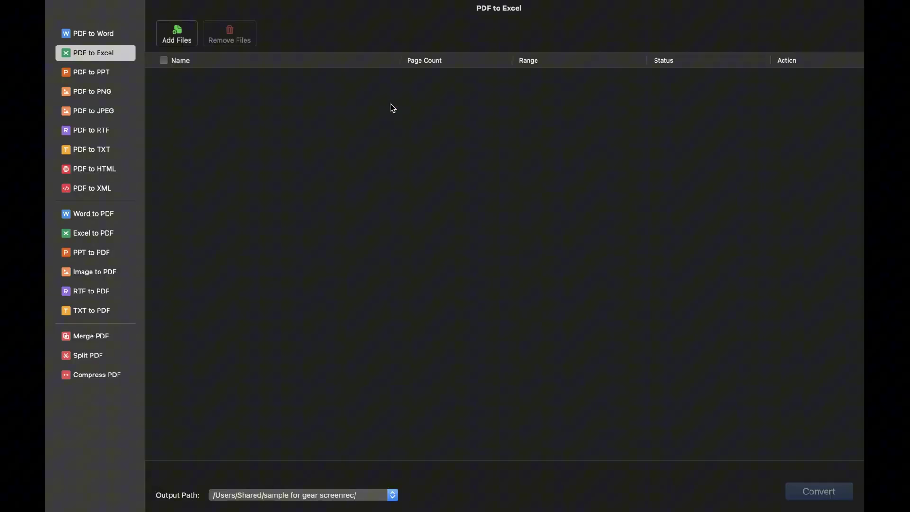
left_click(178, 33)
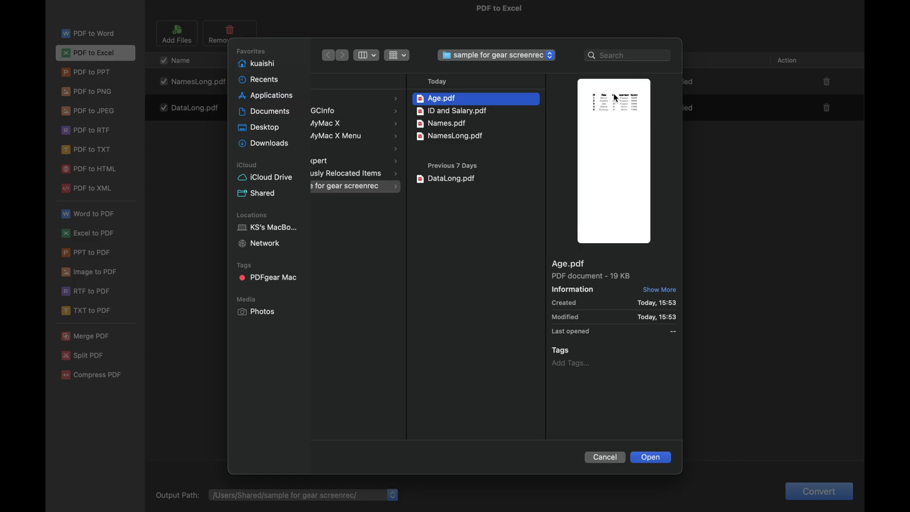
left_click(492, 114, "shift")
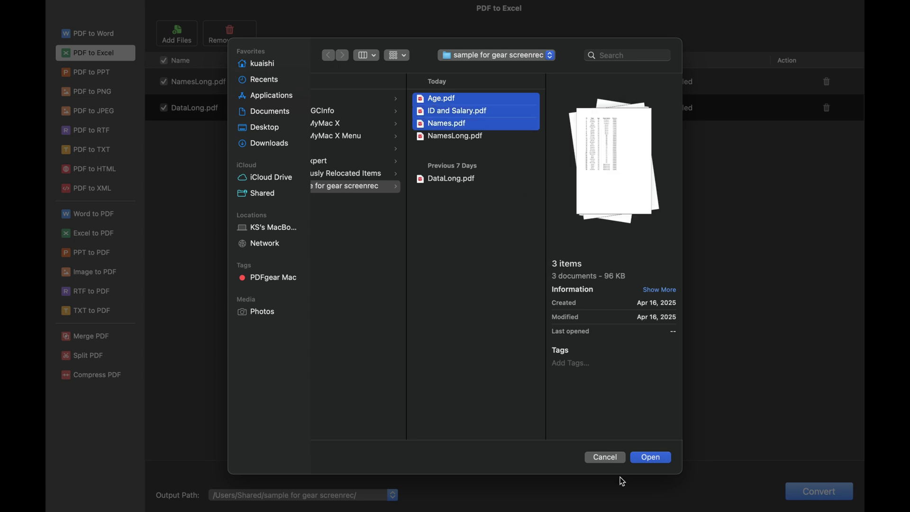
left_click(648, 460)
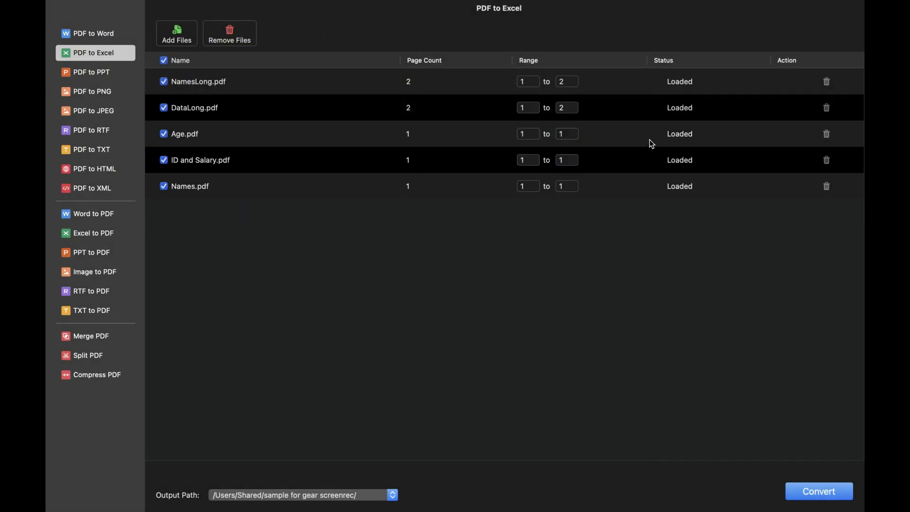
Step: Limit DataLong to page 2, drop ID and Salary.pdf, and convert the remaining four PDFs
double_click(530, 107)
type("2")
left_click(826, 161)
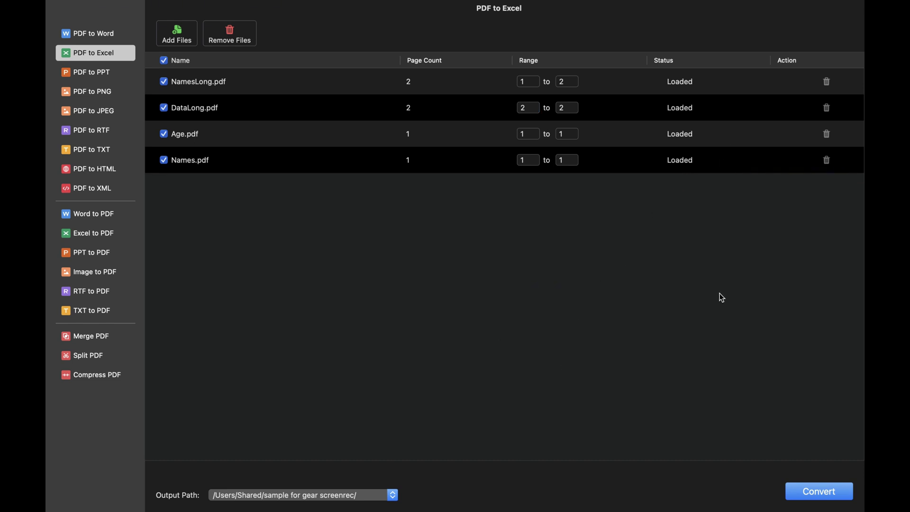
left_click(825, 495)
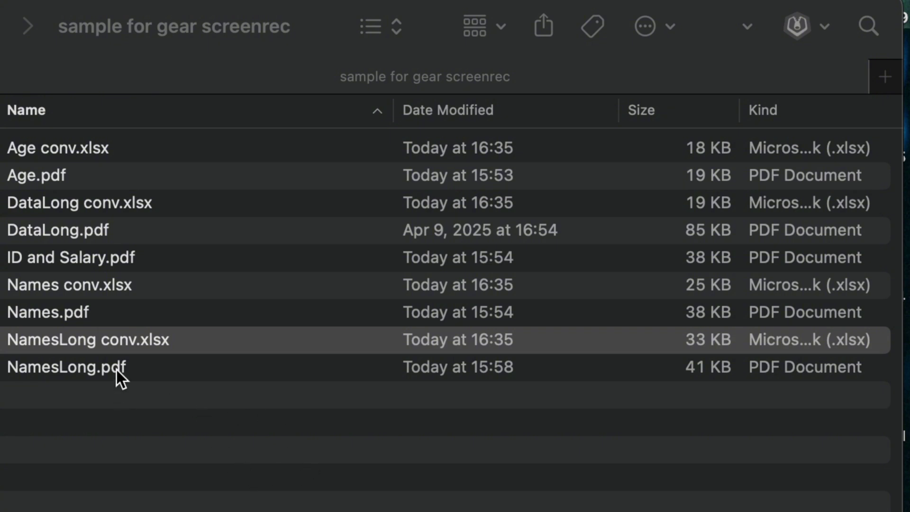
Step: Open NamesLong conv.xlsx from Finder and scroll through its employee table
left_click(113, 345)
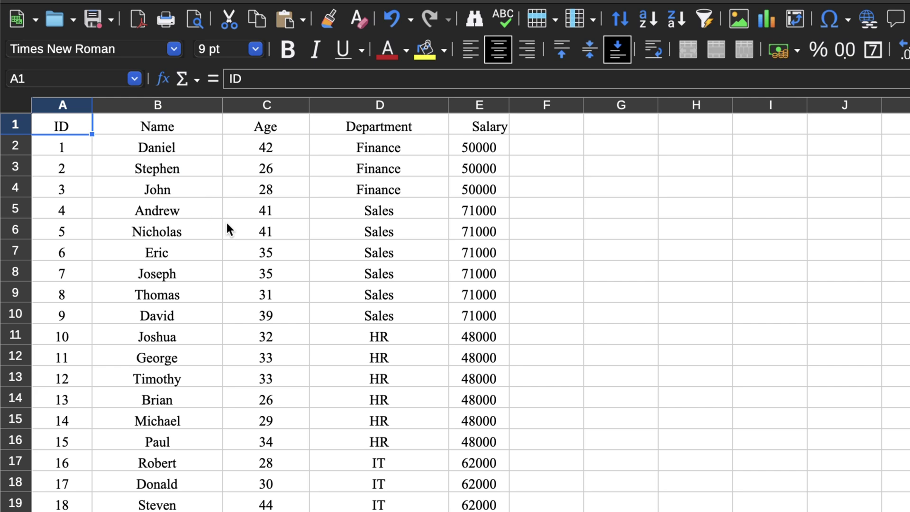
scroll(226, 225, "down", 4)
scroll(227, 226, "down", 4)
scroll(227, 225, "down", 3)
scroll(227, 225, "up", 4)
scroll(226, 228, "up", 6)
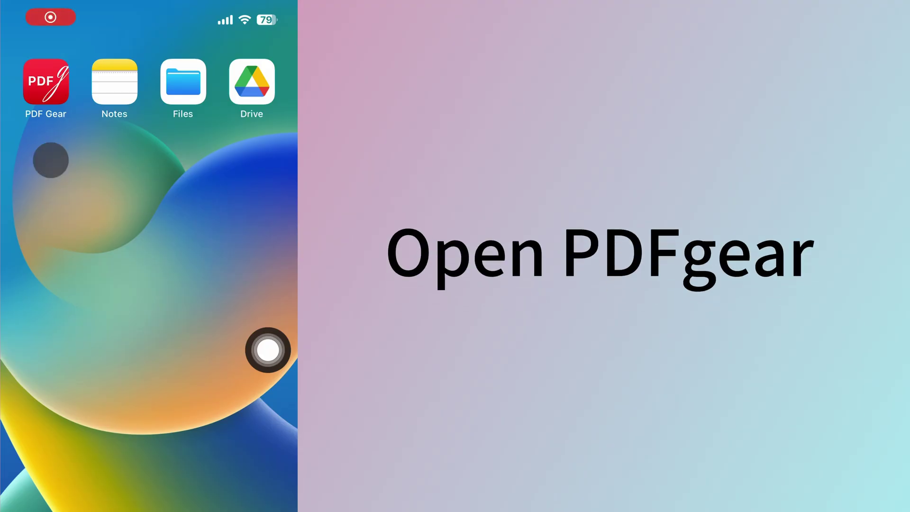
Step: Launch PDFgear on the iPhone and browse its file list
left_click(44, 83)
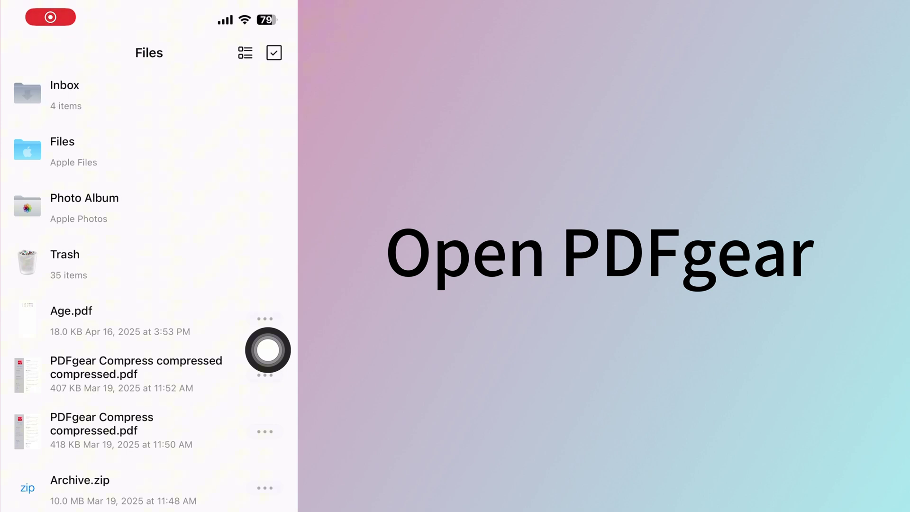
scroll(155, 290, "down", 5)
scroll(155, 290, "up", 5)
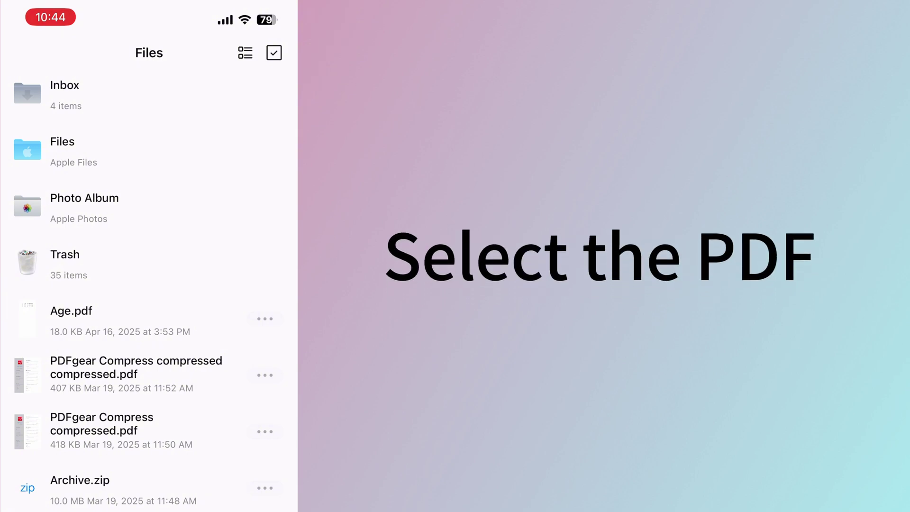
Step: Convert Age.pdf to Microsoft Excel (*.xlsx), producing Age conv.xlsx
left_click(265, 318)
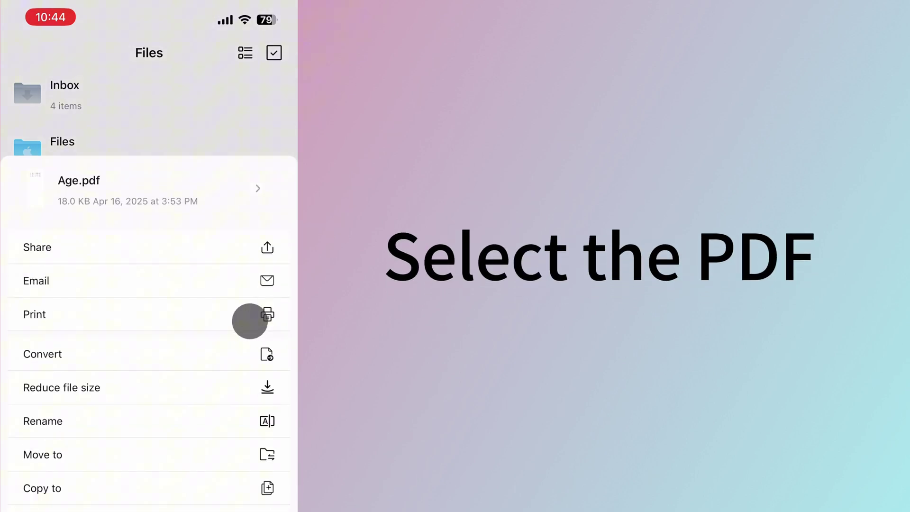
left_click(181, 353)
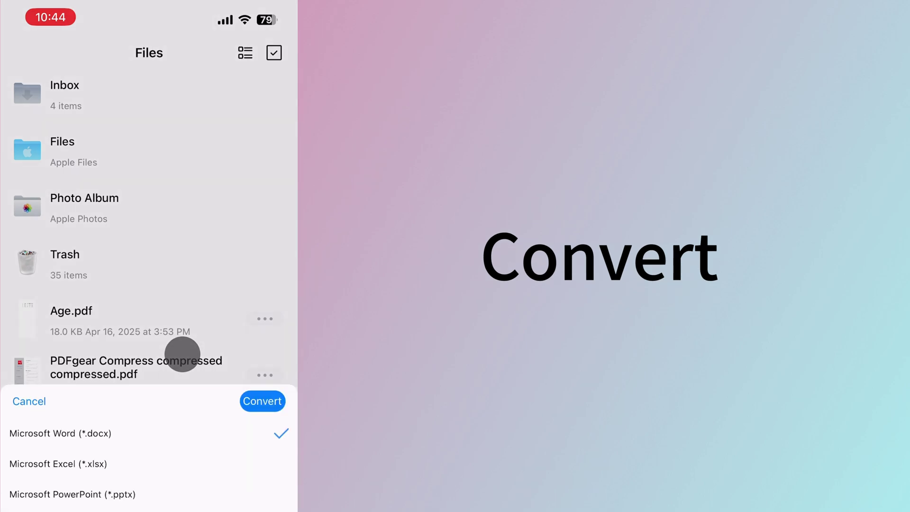
left_click(107, 462)
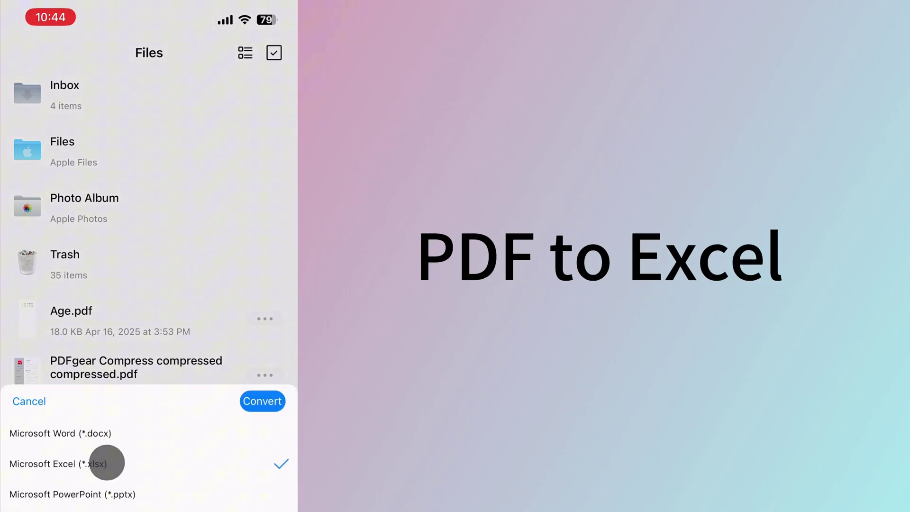
left_click(259, 400)
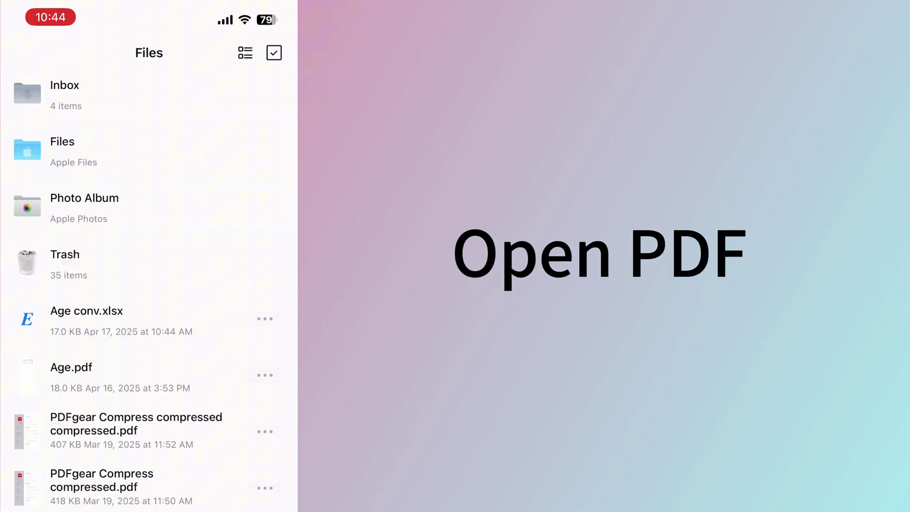
Step: Import Names.pdf from device files and open it to view its table
left_click(227, 462)
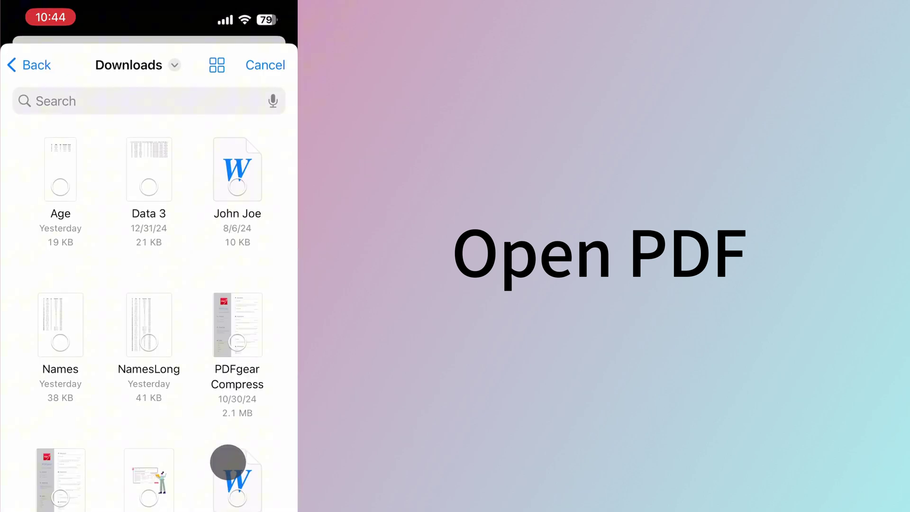
left_click(60, 345)
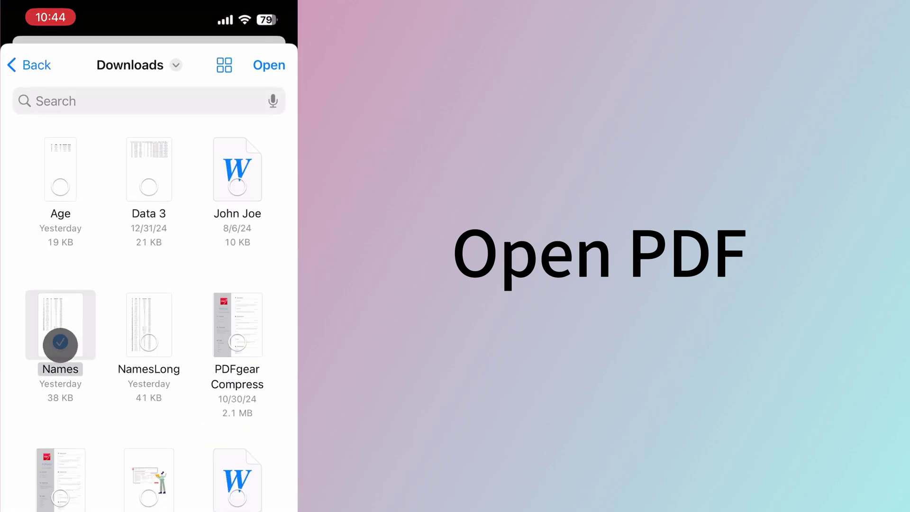
left_click(269, 65)
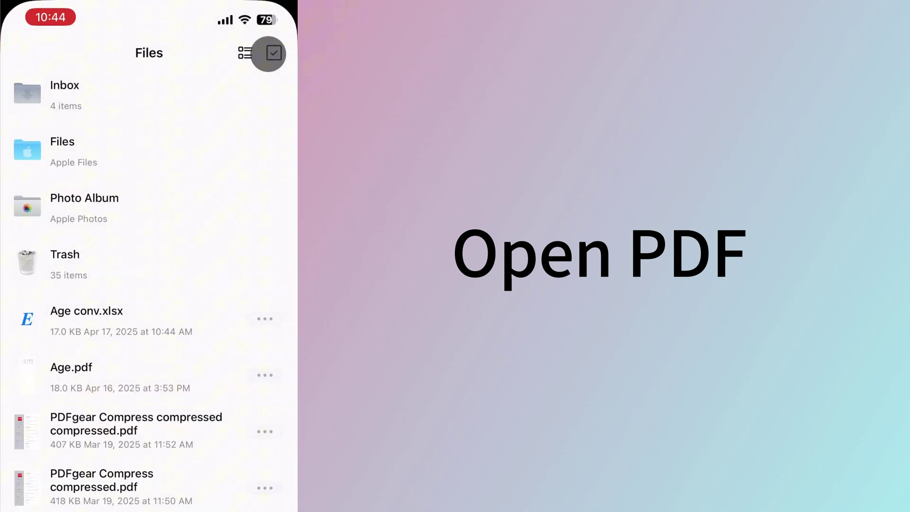
left_click(42, 369)
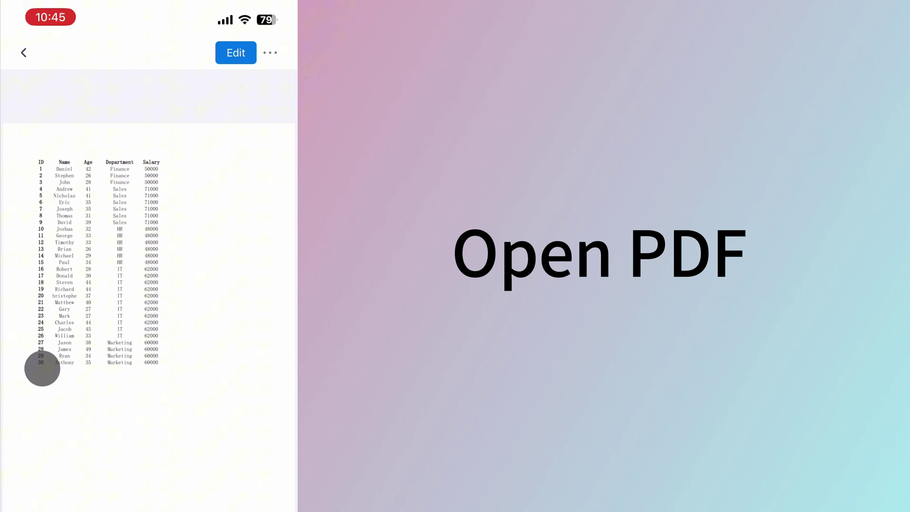
Step: Convert Names.pdf to Excel (*.xlsx) and open the resulting Names conv.xlsx
left_click(270, 53)
left_click(195, 243)
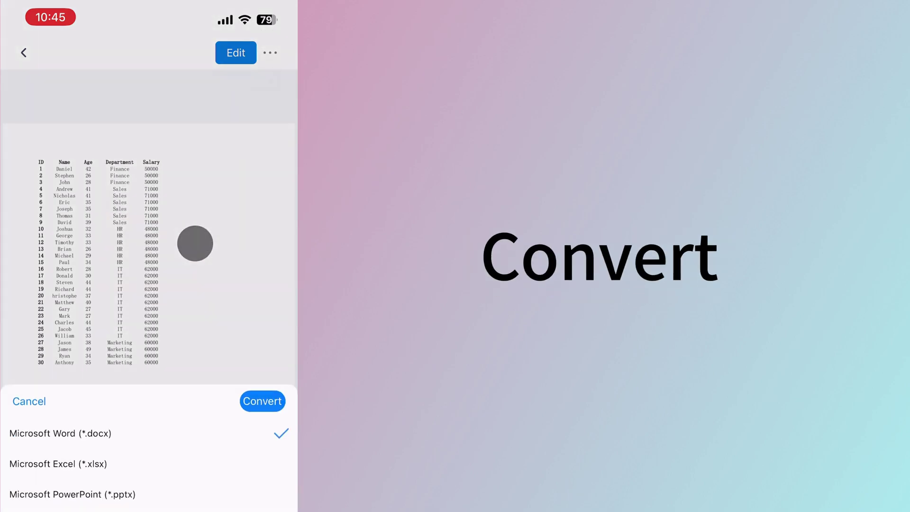
left_click(97, 463)
left_click(267, 401)
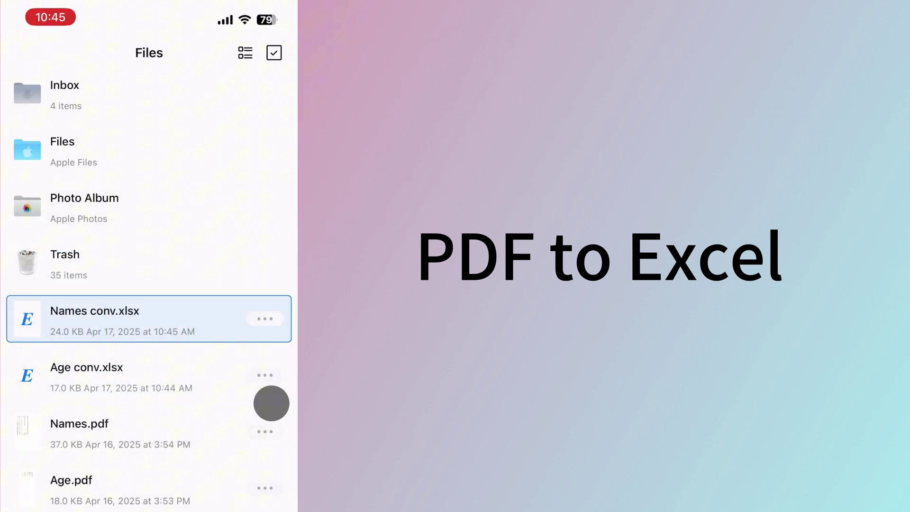
left_click(130, 316)
left_click(130, 318)
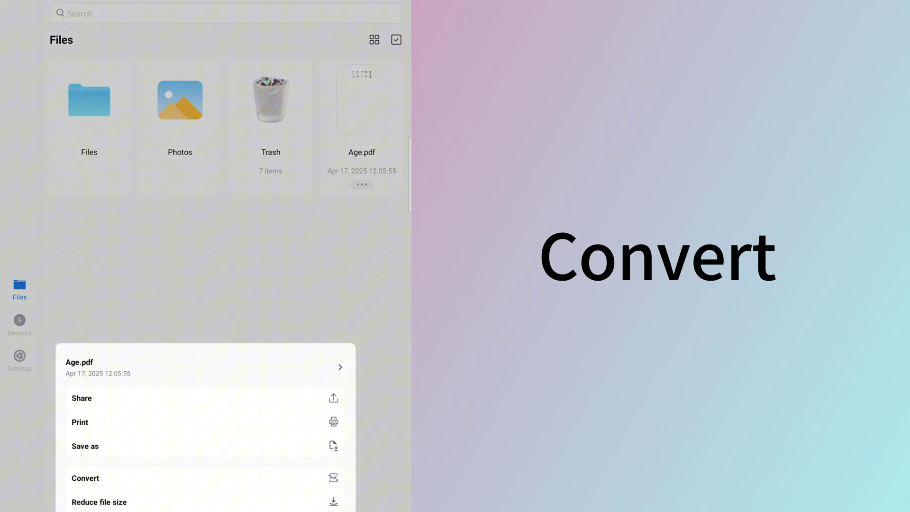
Step: Convert Age.pdf to Excel as Age_convert.xlsx, review its table, and return to Files
left_click(258, 473)
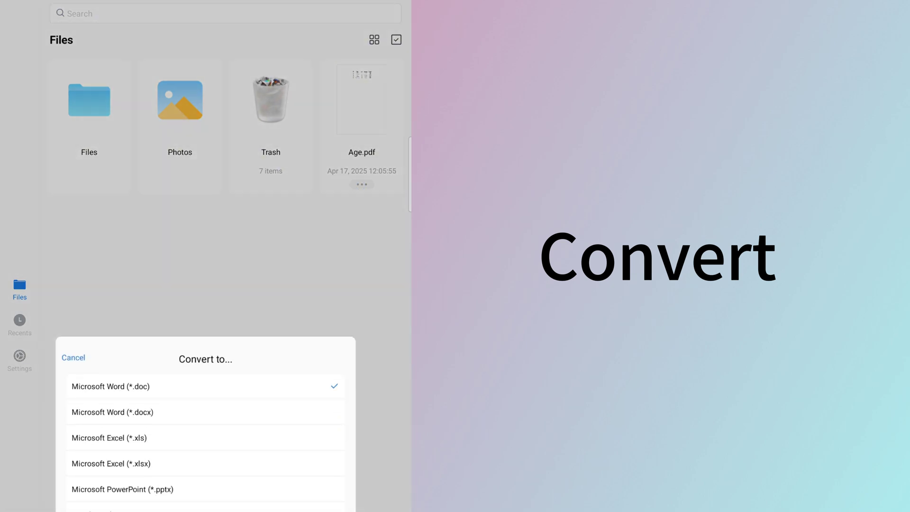
left_click(322, 468)
left_click(328, 438)
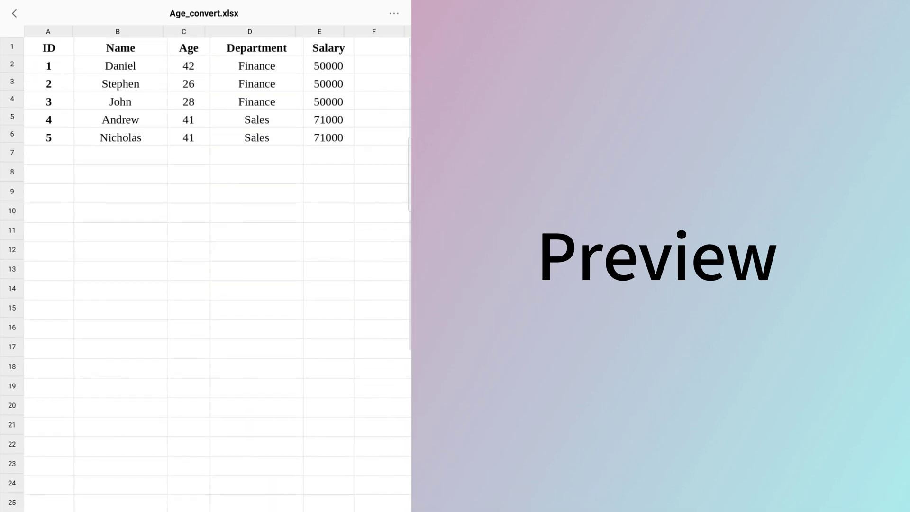
left_click(14, 13)
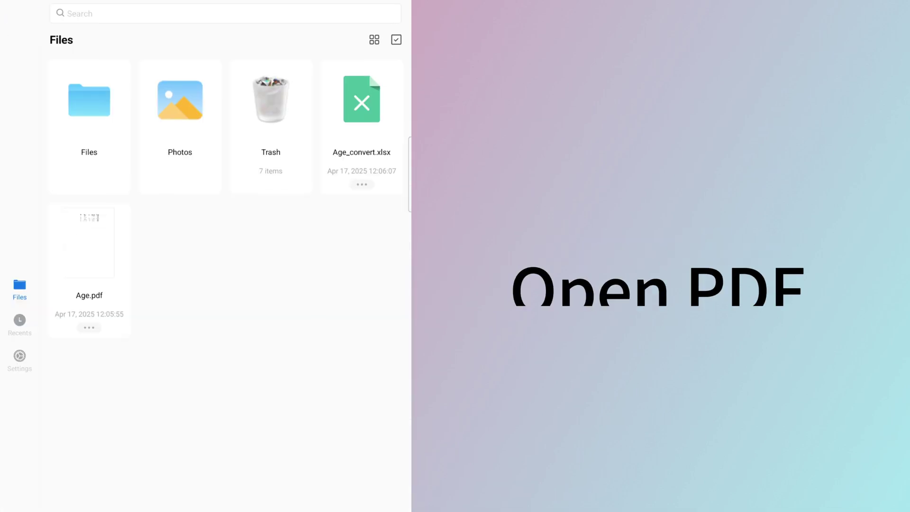
Step: Import Names.pdf from device files and open it
left_click(384, 487)
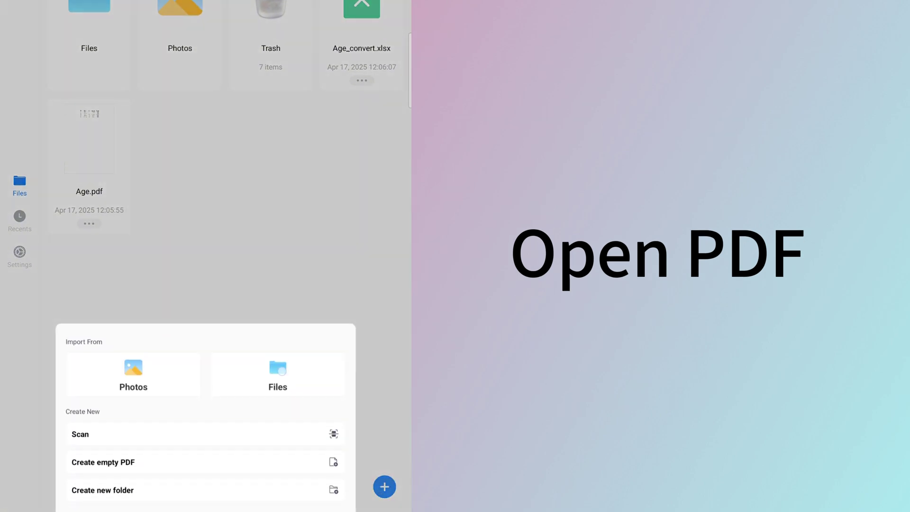
left_click(278, 375)
left_click(127, 170)
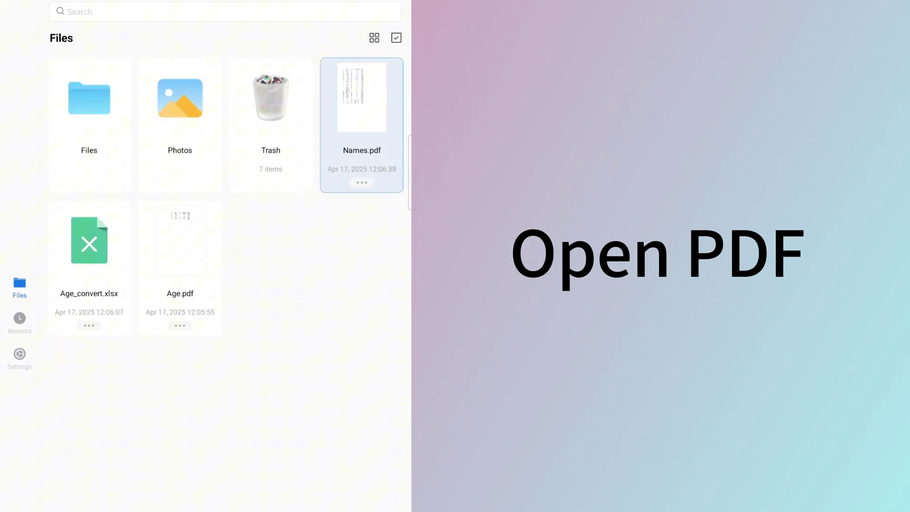
left_click(375, 110)
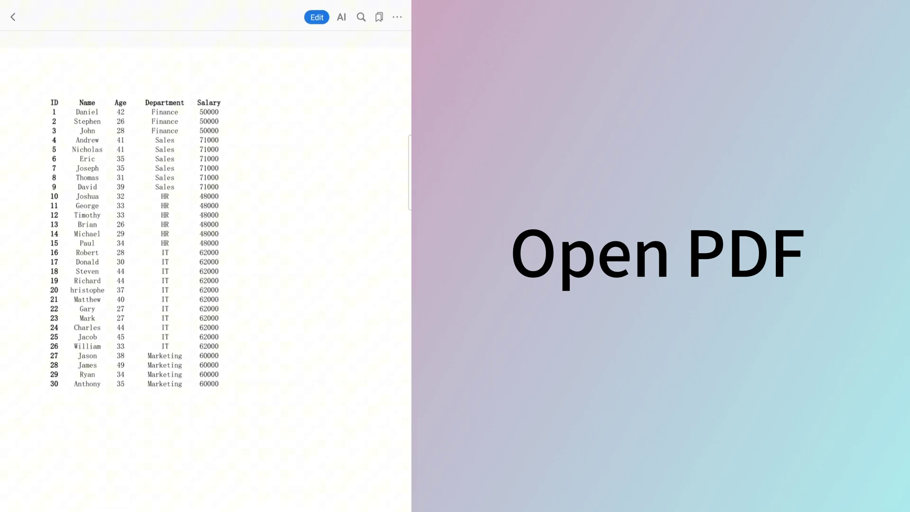
Step: Convert Names.pdf to Microsoft Excel (*.xls), creating Names_convert.xls
left_click(397, 17)
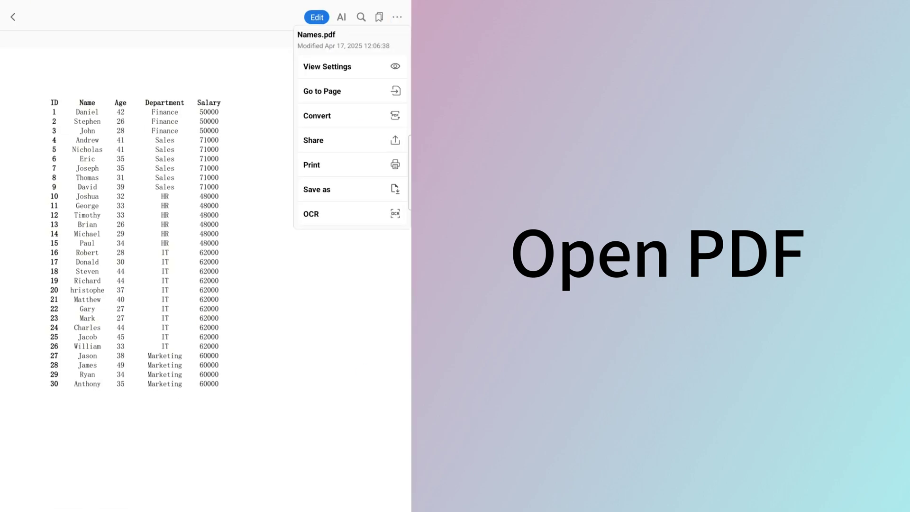
left_click(327, 115)
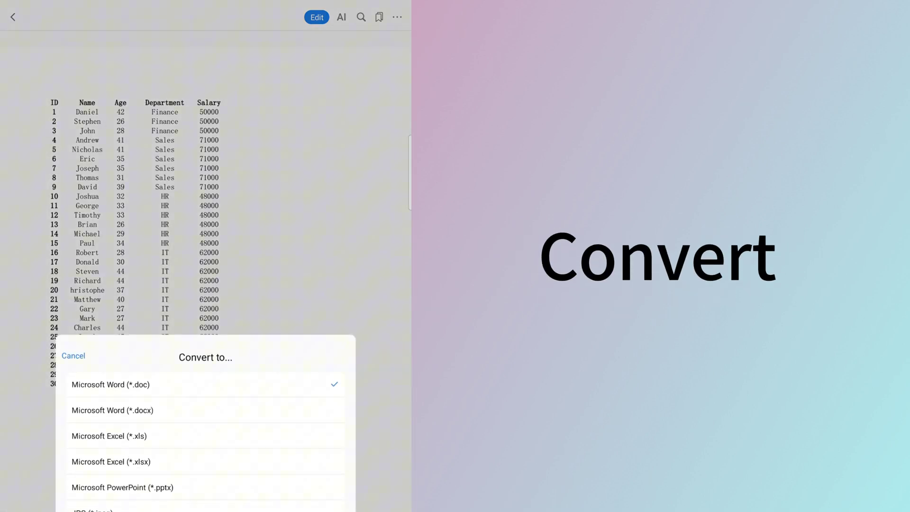
left_click(256, 437)
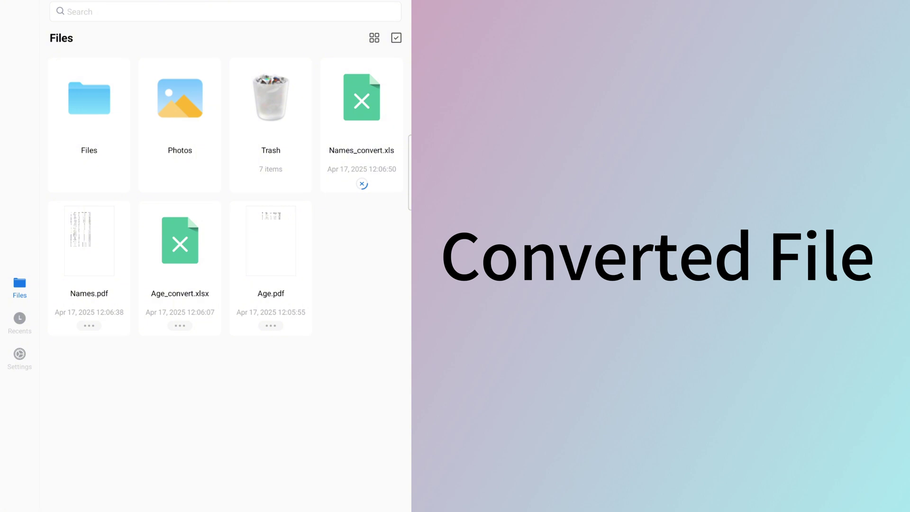
Step: Open Names_convert.xls to review its 30-row employee table, then return to Files
left_click(361, 101)
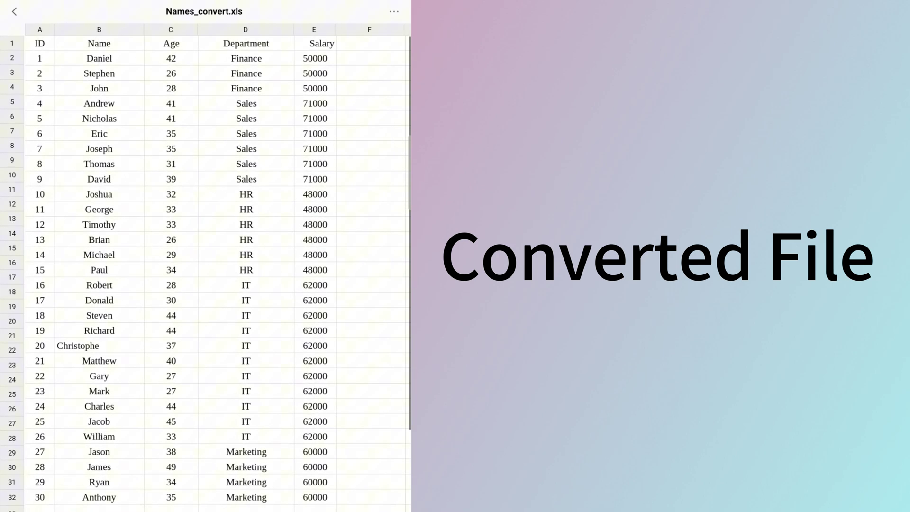
left_click(14, 11)
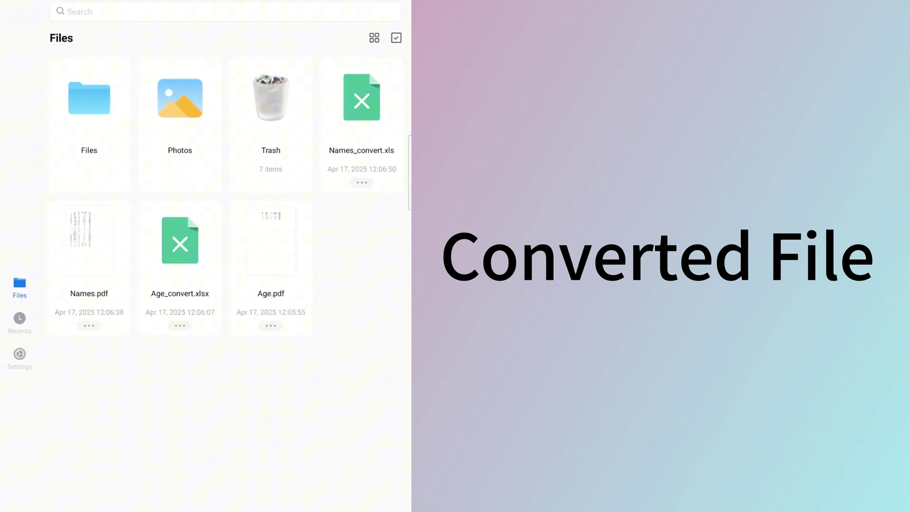